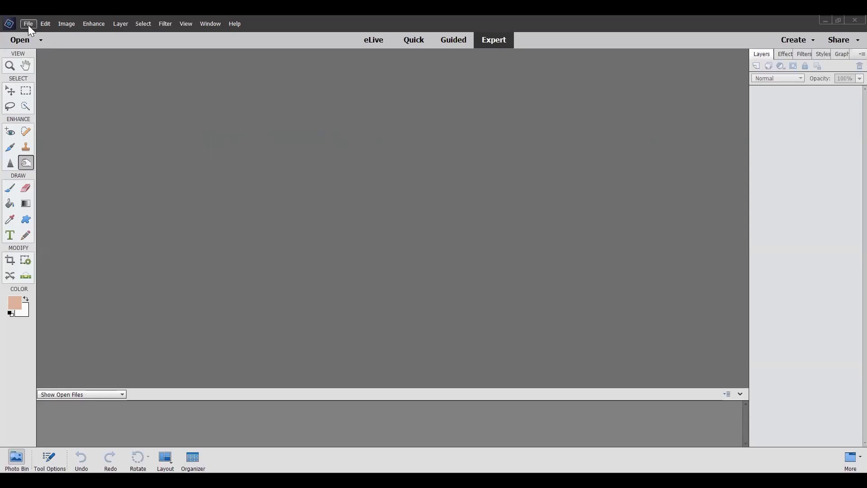
Step: Look through the available file, edit, image, enhancement, view, window and help commands
left_click(28, 26)
mouse_move(38, 22)
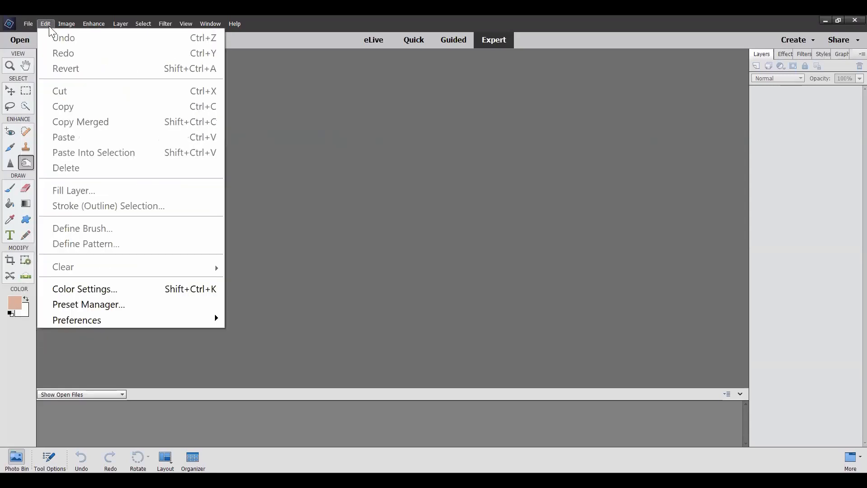
left_click(49, 26)
left_click(63, 24)
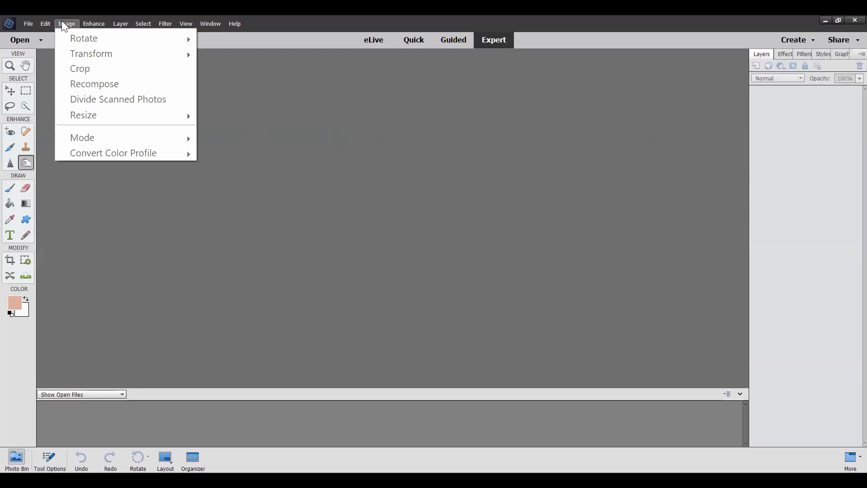
mouse_move(47, 24)
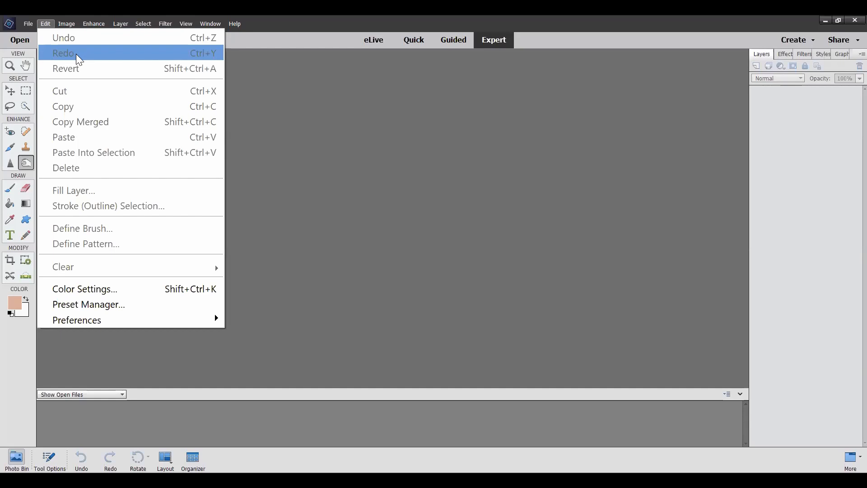
mouse_move(73, 23)
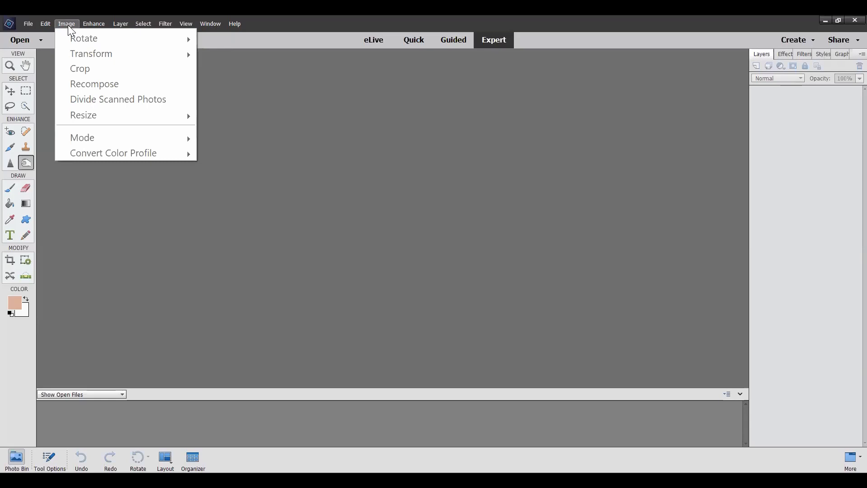
mouse_move(101, 23)
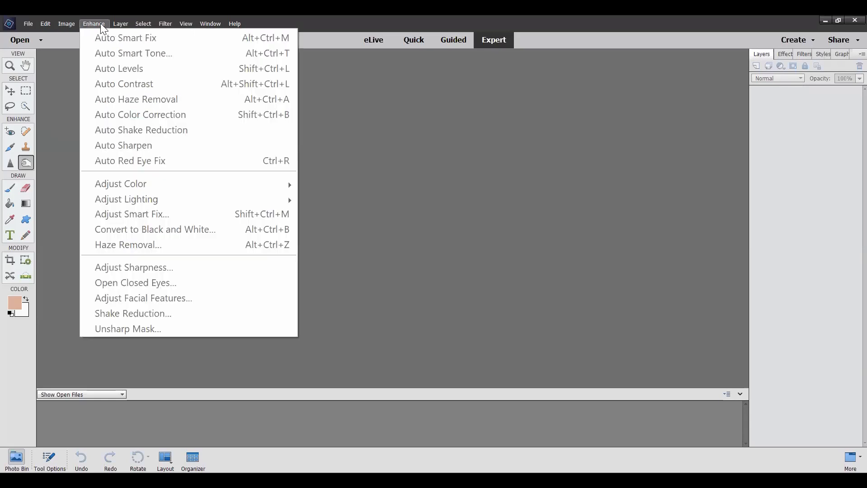
mouse_move(128, 30)
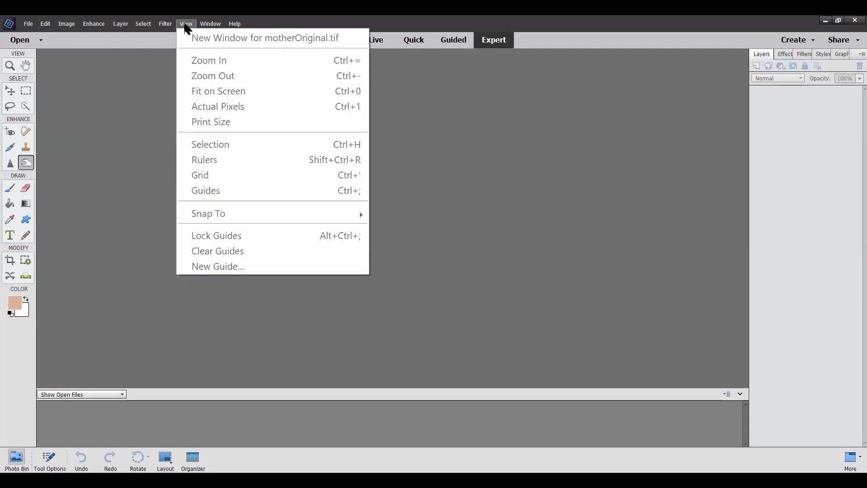
mouse_move(206, 27)
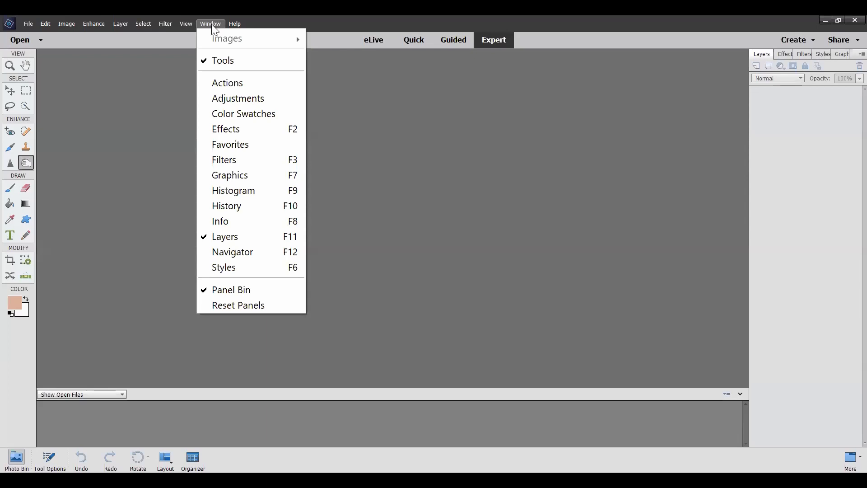
left_click(230, 24)
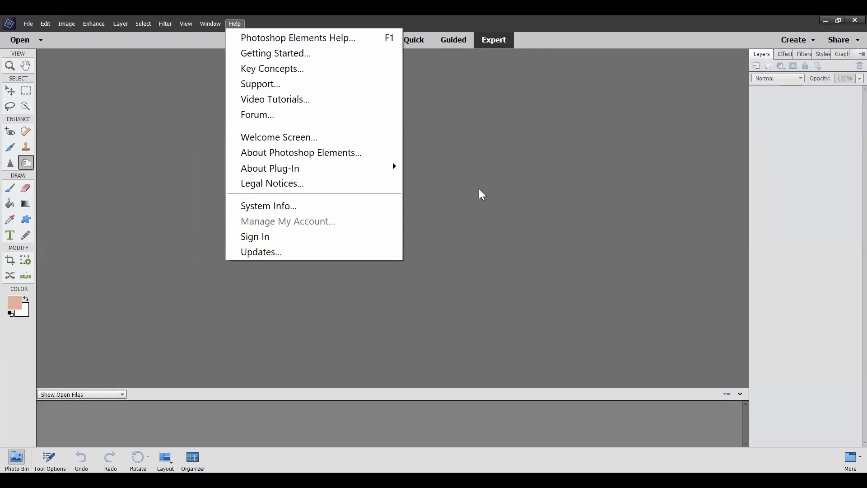
left_click(627, 42)
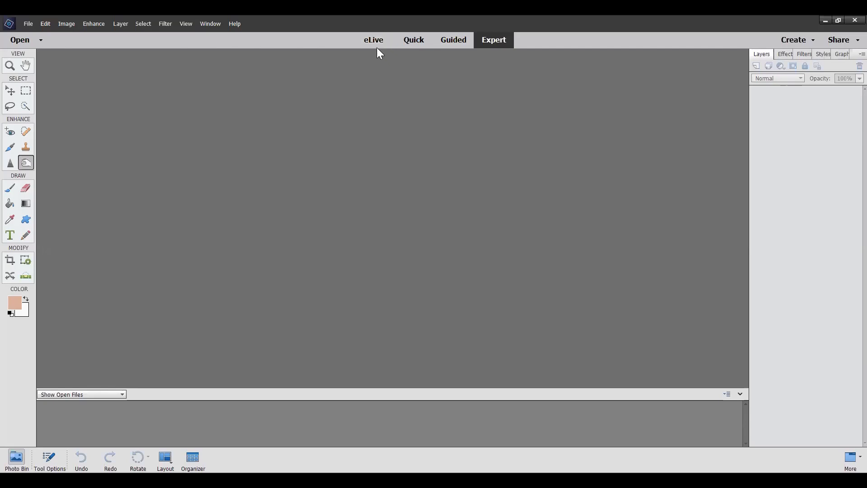
Step: Look at the Quick and Guided editing modes and return to Expert mode
left_click(416, 42)
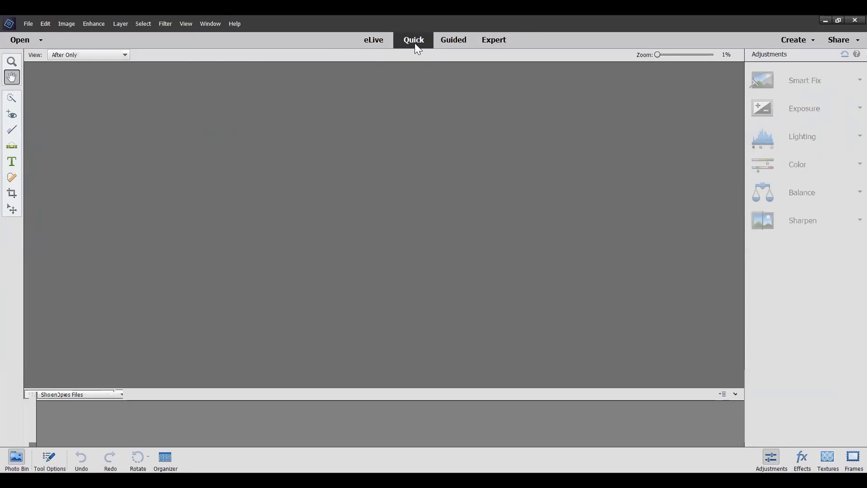
left_click(453, 39)
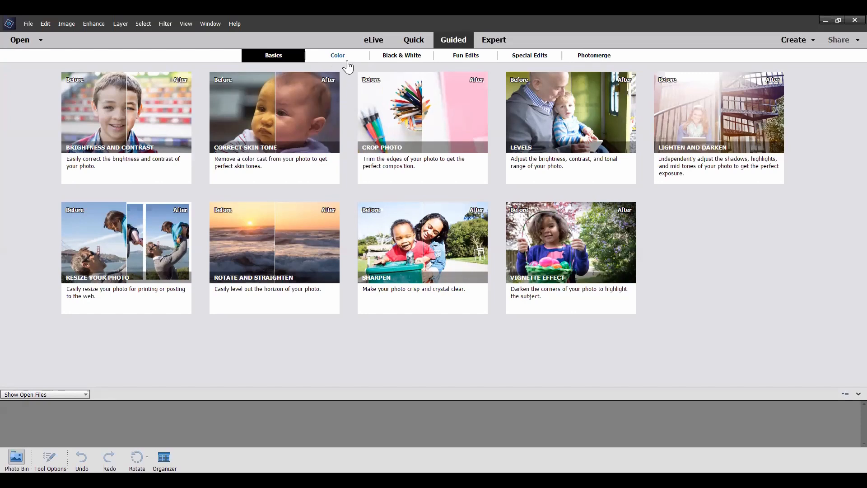
left_click(497, 45)
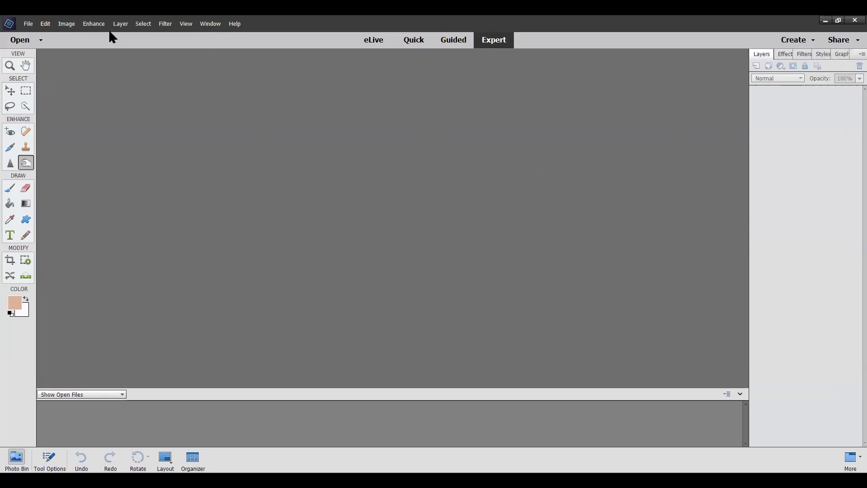
Step: Open the motherOriginal and RandallRockingChair photos together from the zoomphoto folder
left_click(28, 24)
left_click(52, 55)
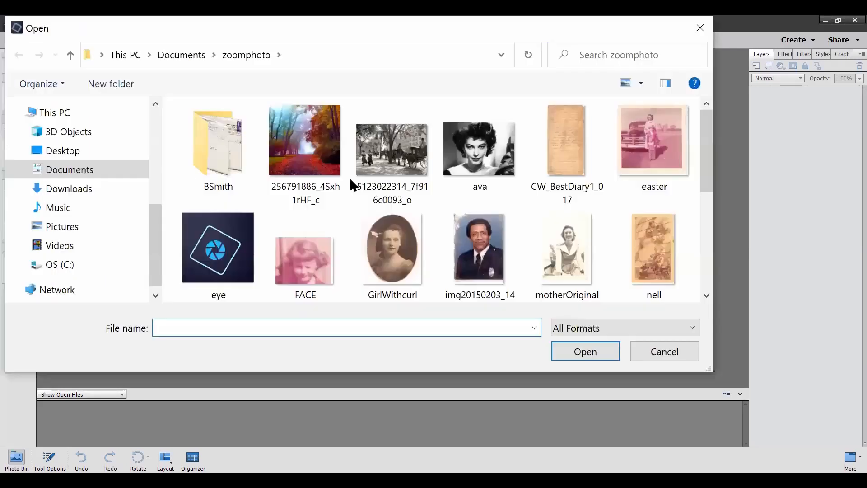
left_click(573, 248)
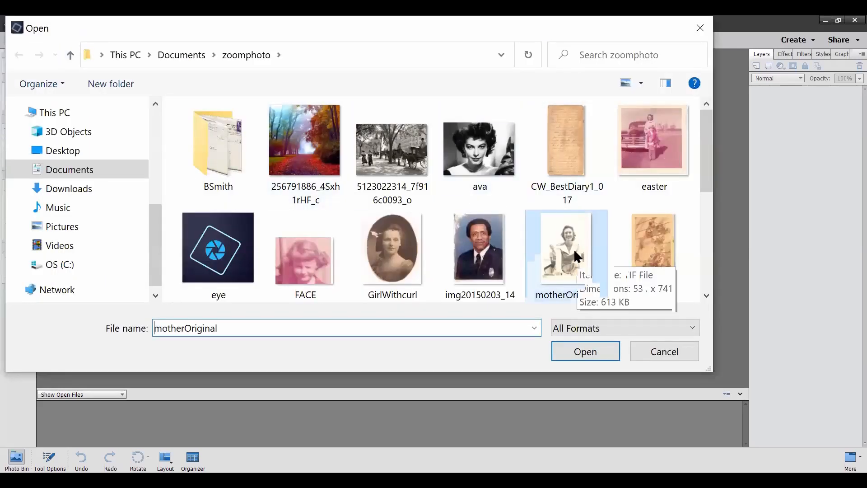
scroll(549, 236, "down", 2)
scroll(549, 240, "down", 2)
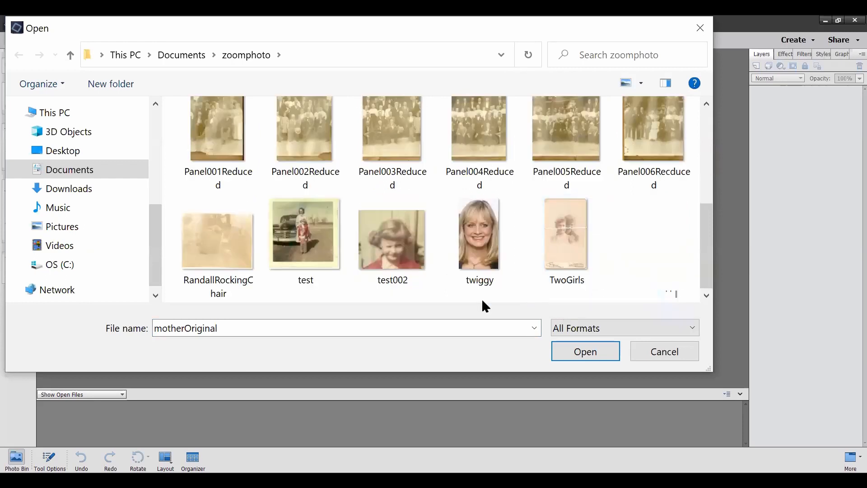
left_click(229, 247, "ctrl")
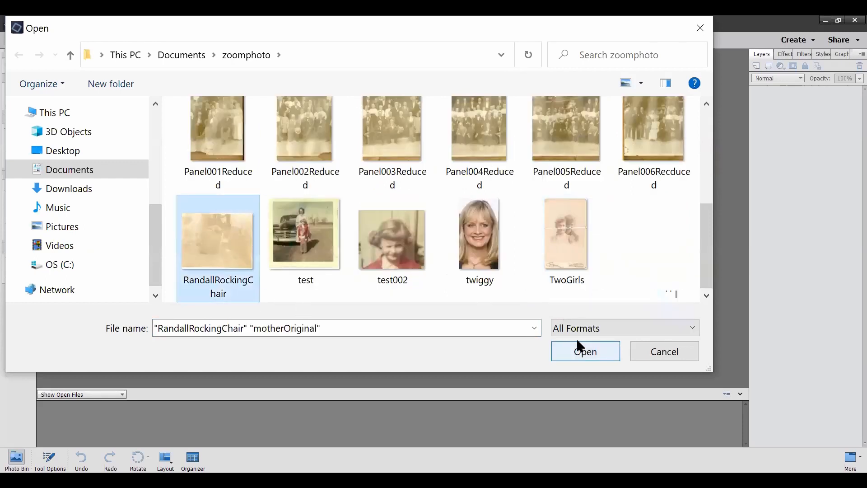
left_click(583, 353)
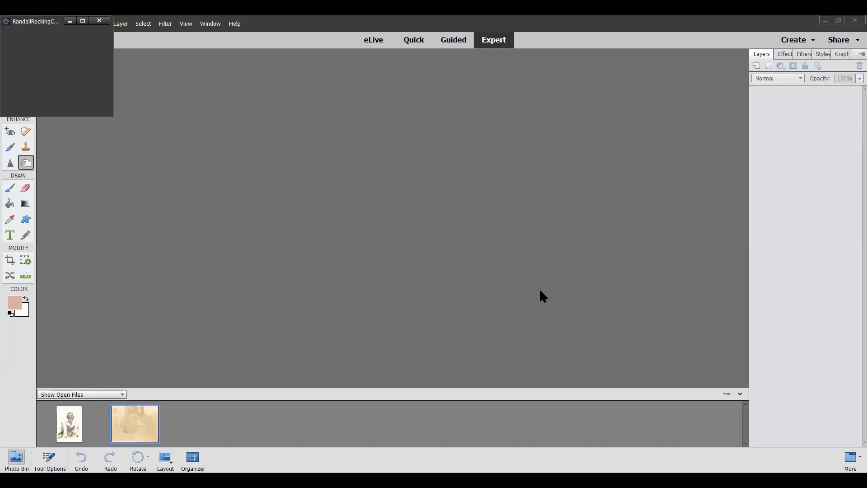
Step: Move the RandallRockingChair photo window to the right half of the workspace and enlarge it to show the whole image
left_click_drag(35, 28, 469, 90)
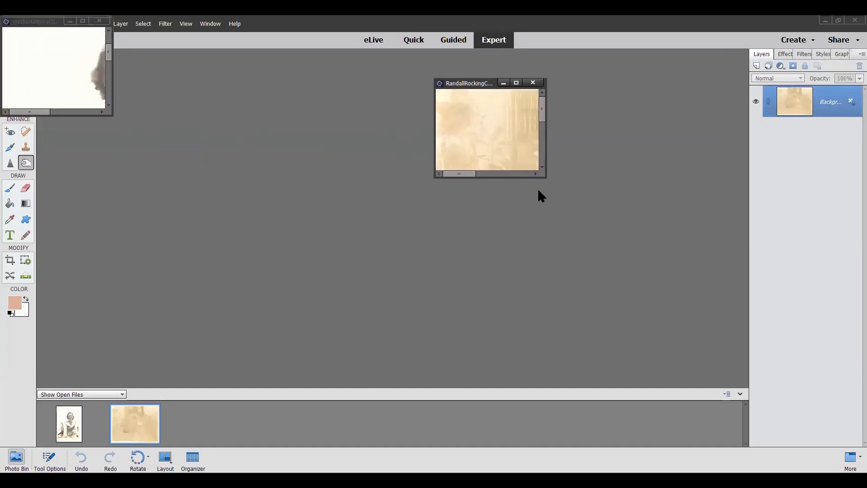
left_click_drag(543, 177, 764, 389)
left_click_drag(588, 83, 544, 68)
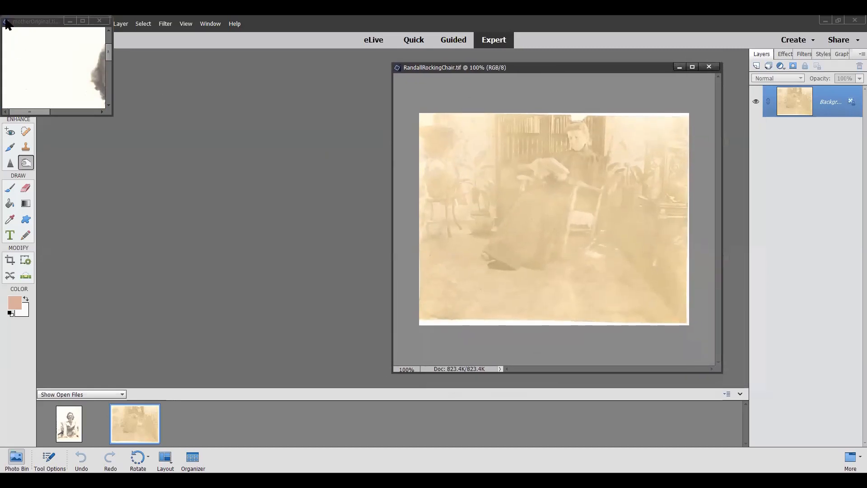
Step: Position the motherOriginal photo window to the left of the other photo and enlarge it until the whole picture fits
left_click(31, 22)
left_click_drag(31, 22, 188, 89)
left_click_drag(267, 182, 401, 365)
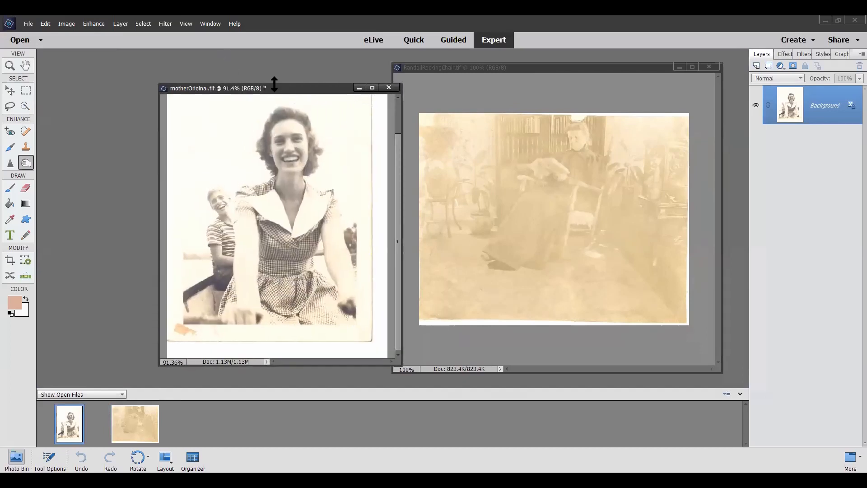
left_click_drag(277, 90, 250, 67)
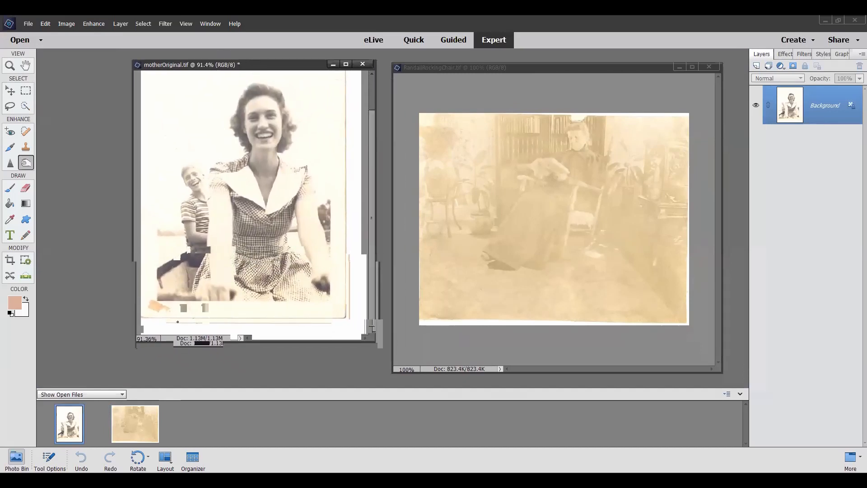
left_click_drag(134, 342, 85, 371)
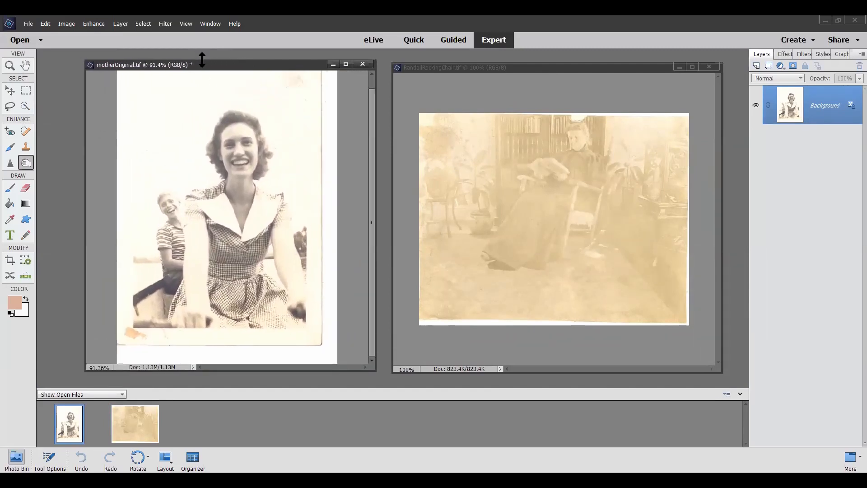
left_click_drag(202, 59, 200, 40)
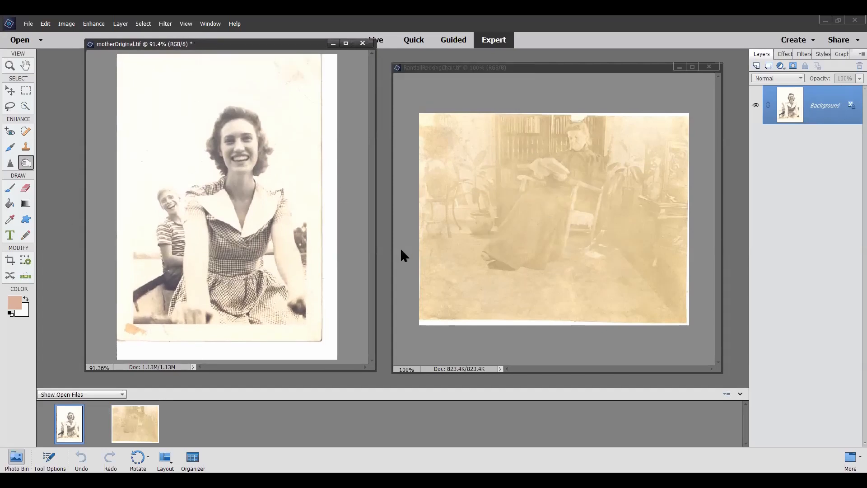
Step: Make the RandallRockingChair photo active and display the options of the Lasso and the Spot Healing Brush
left_click(69, 425)
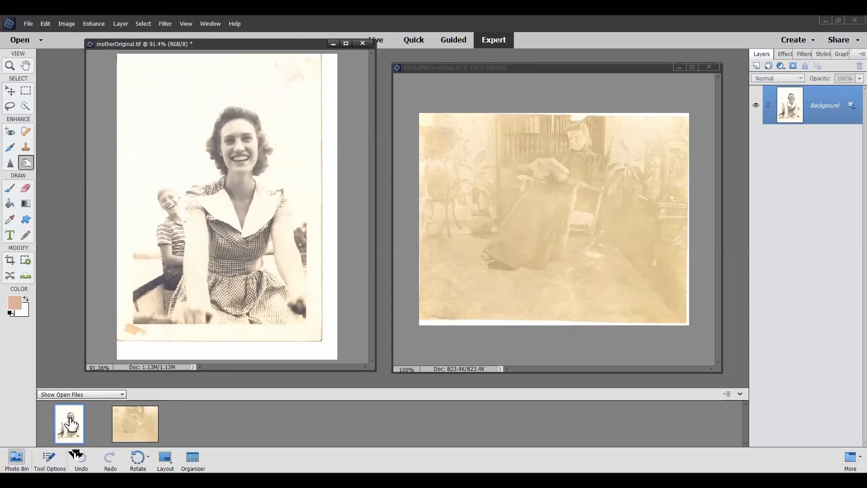
left_click(136, 434)
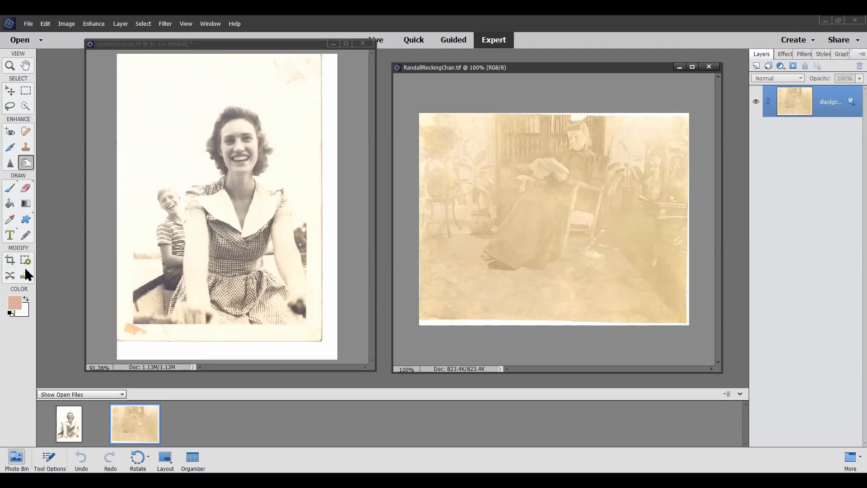
left_click(10, 108)
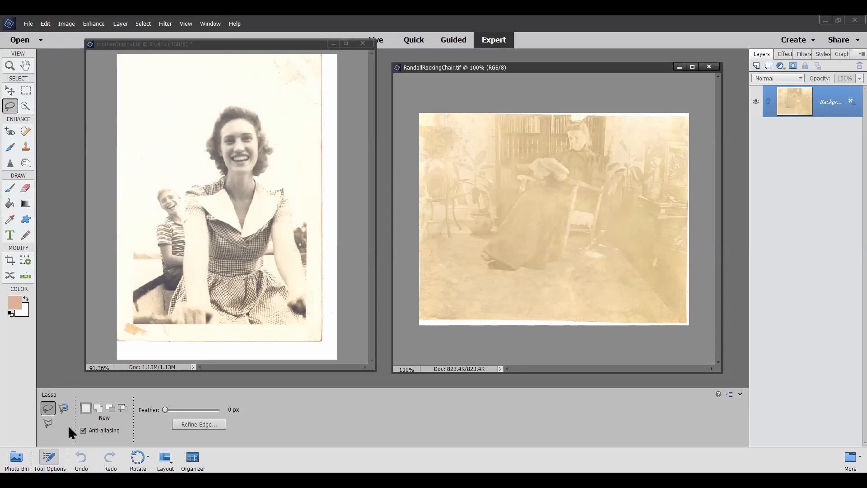
left_click(25, 131)
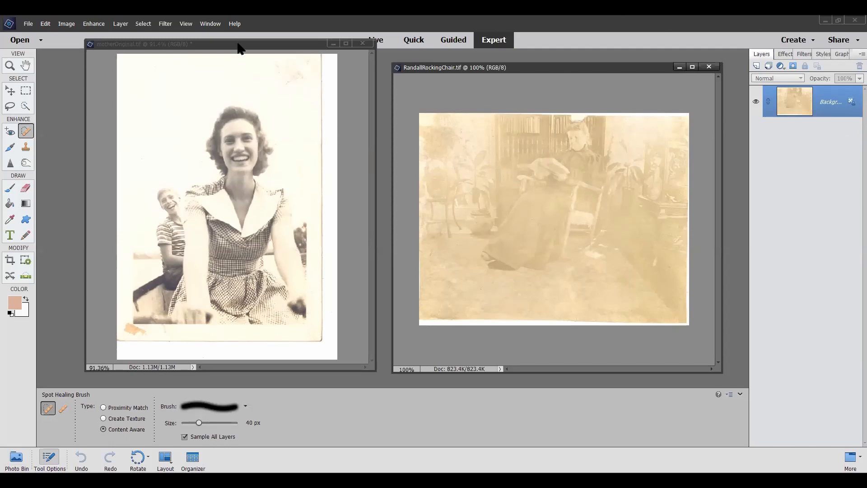
Step: Dock the motherOriginal photo as a tab and float it again in its own window
left_click_drag(242, 48, 312, 53)
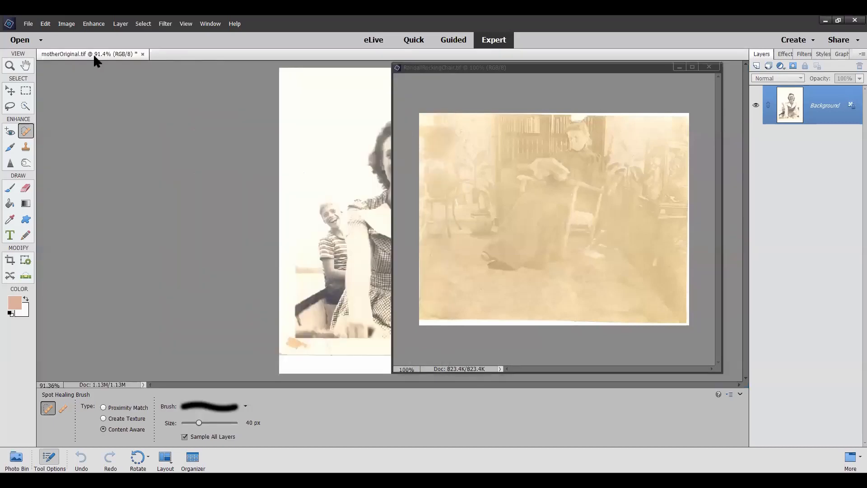
left_click_drag(95, 70, 192, 62)
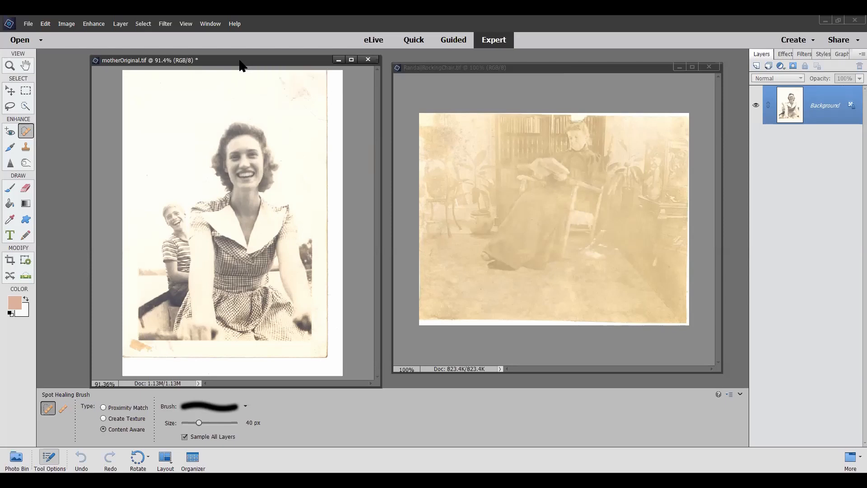
left_click_drag(239, 61, 292, 62)
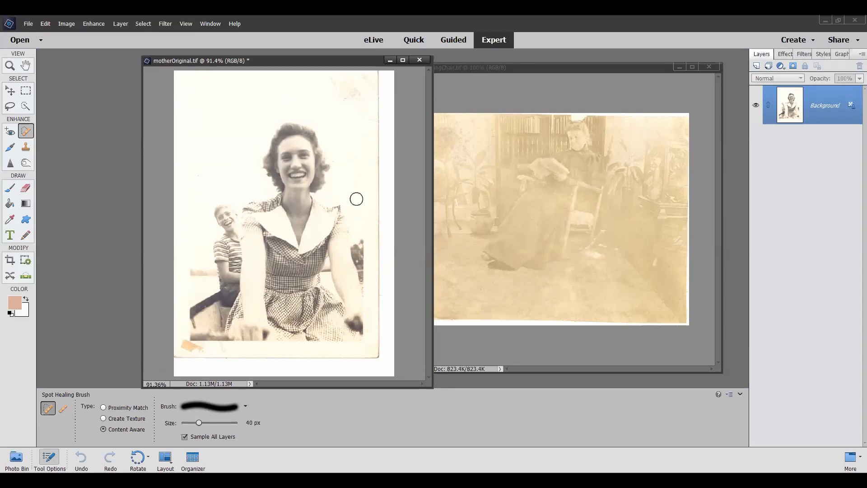
Step: Zoom the motherOriginal photo to about 162% and enlarge its floating window over the other photo
scroll(332, 187, "up", 1)
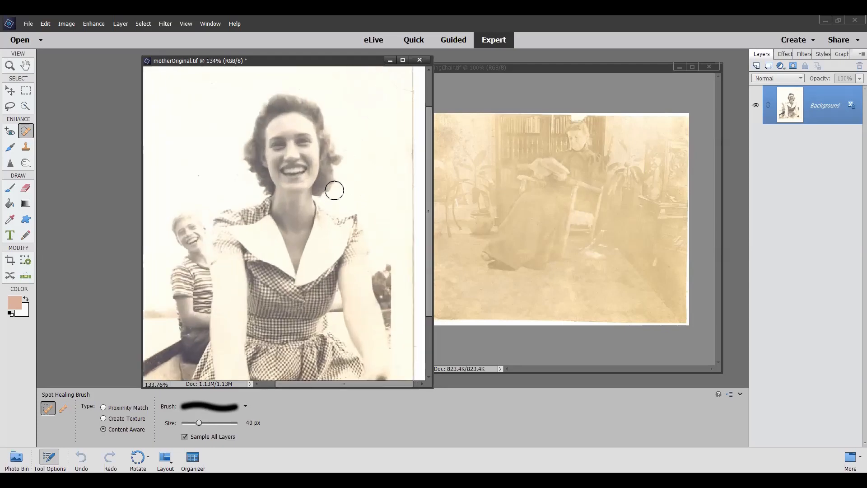
scroll(377, 233, "up", 2)
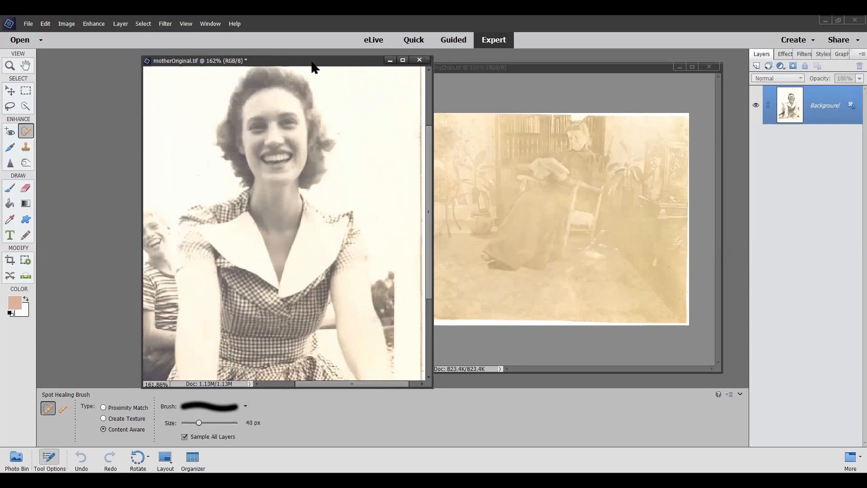
left_click_drag(316, 64, 366, 68)
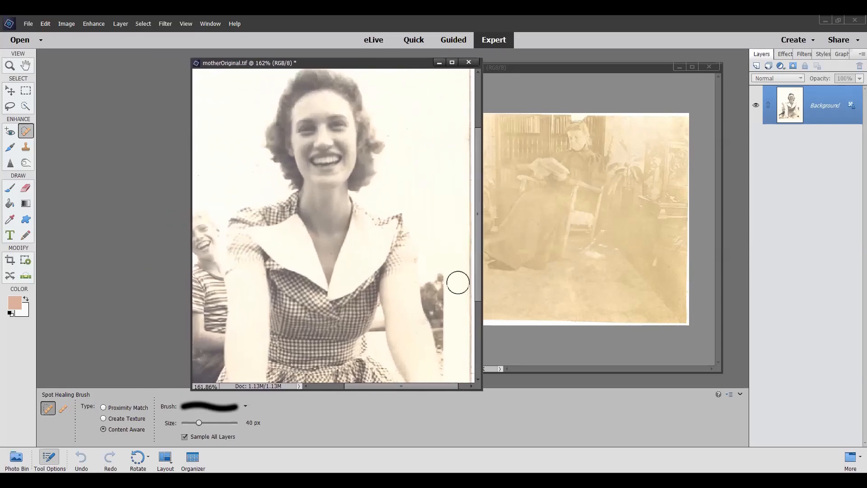
left_click_drag(482, 389, 647, 447)
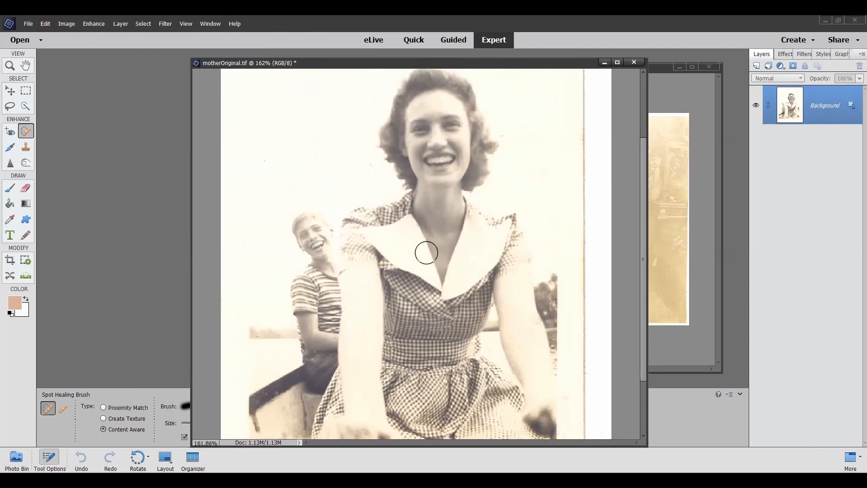
Step: Apply Auto Sharpen to the motherOriginal photo three times in a row
left_click(93, 25)
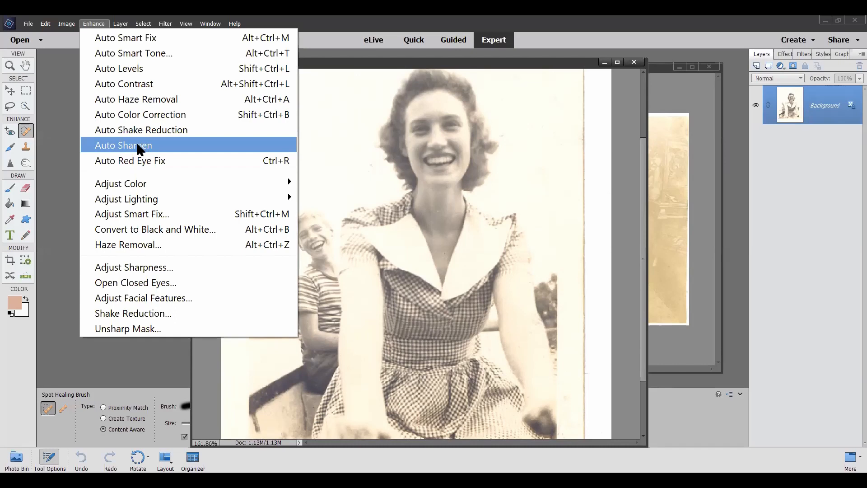
left_click(138, 145)
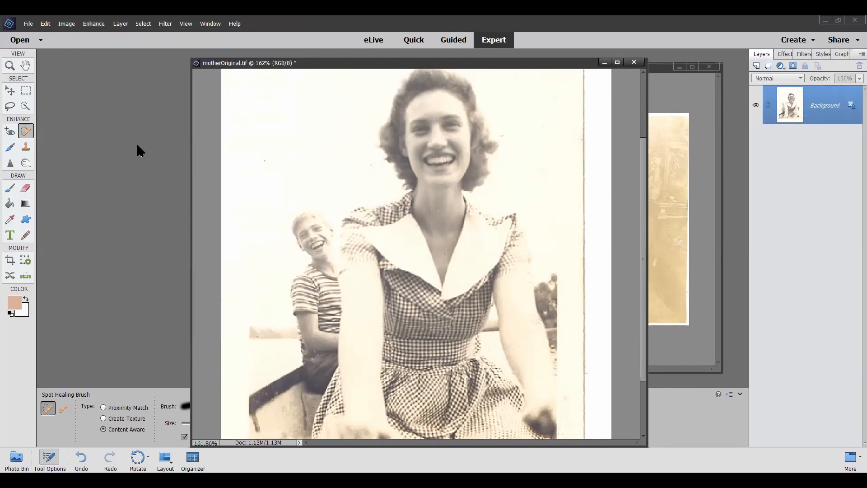
left_click(100, 28)
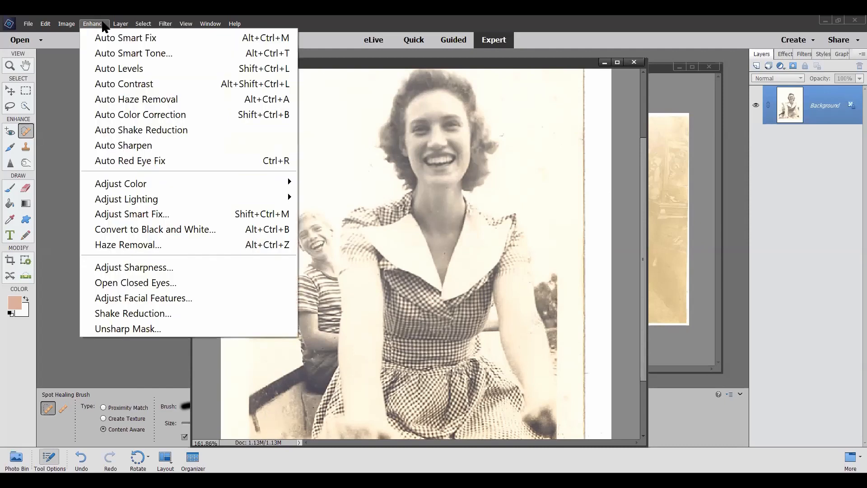
left_click(120, 147)
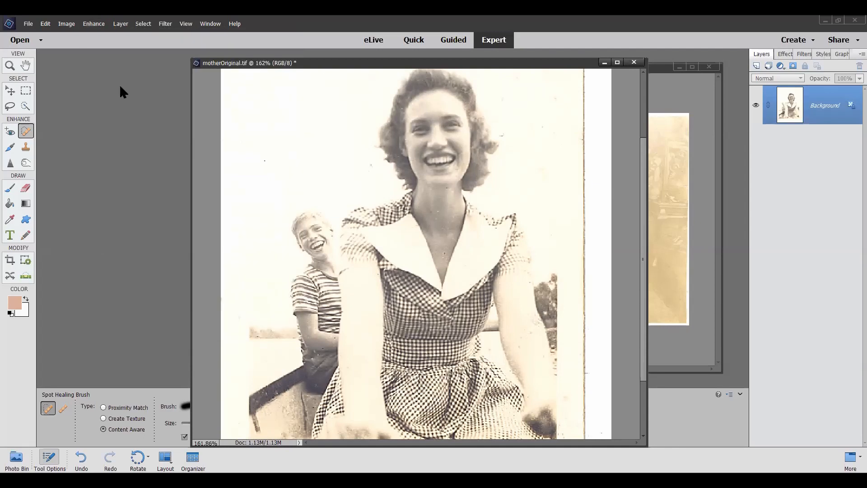
left_click(99, 25)
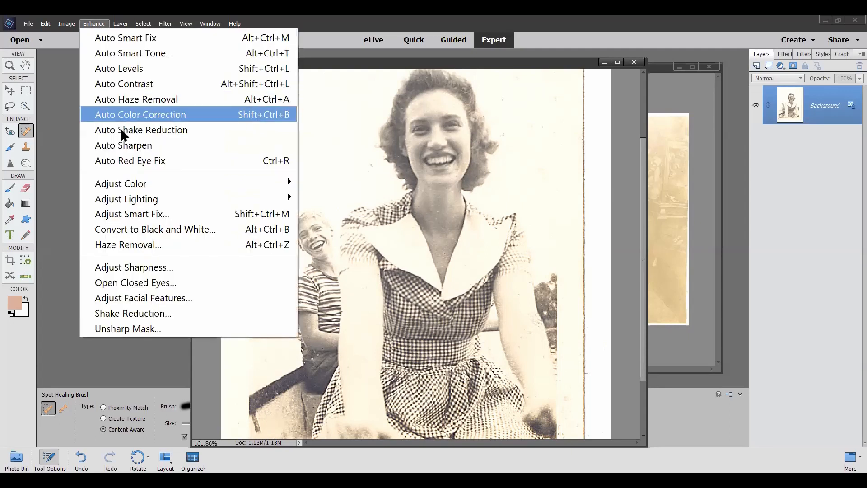
left_click(120, 145)
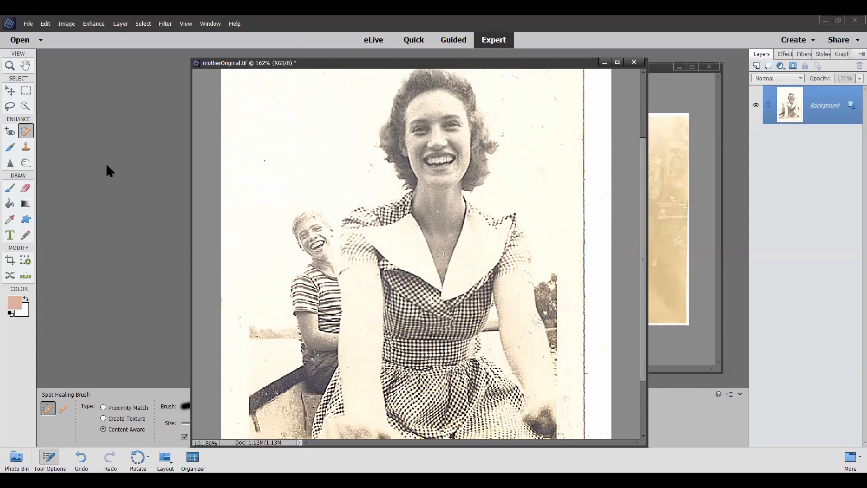
Step: Undo all three Auto Sharpen passes on the motherOriginal photo
key("ctrl+z")
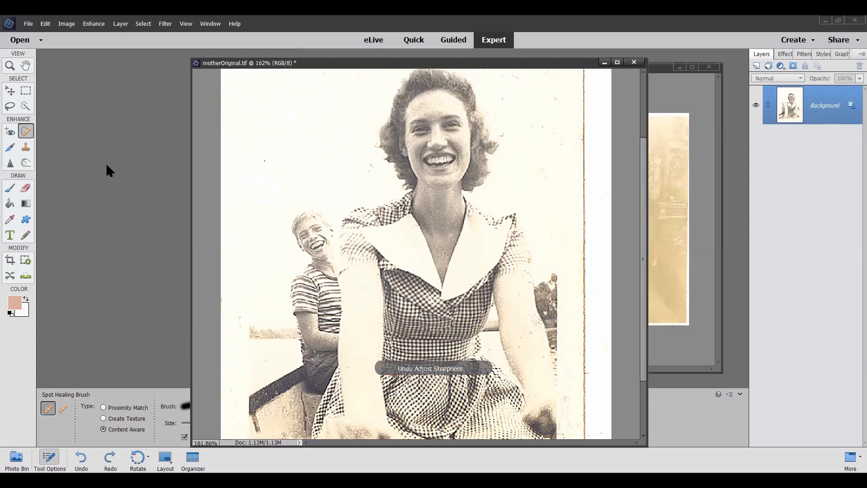
key("ctrl+z")
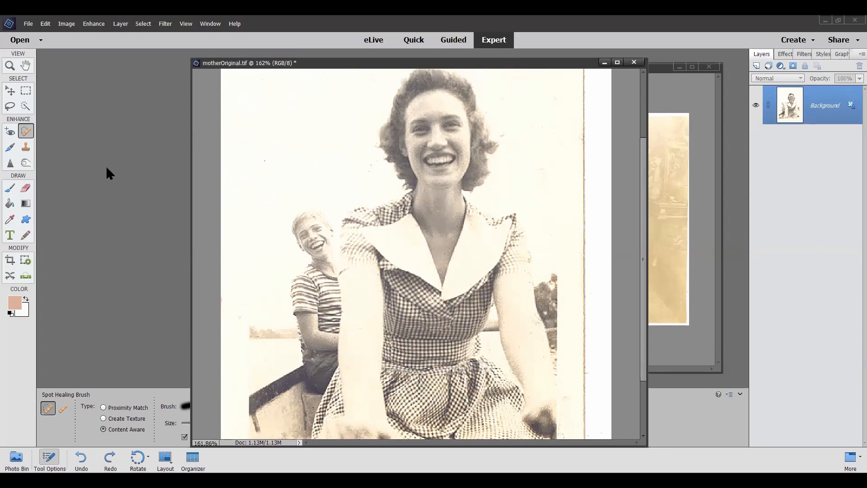
key("ctrl+z")
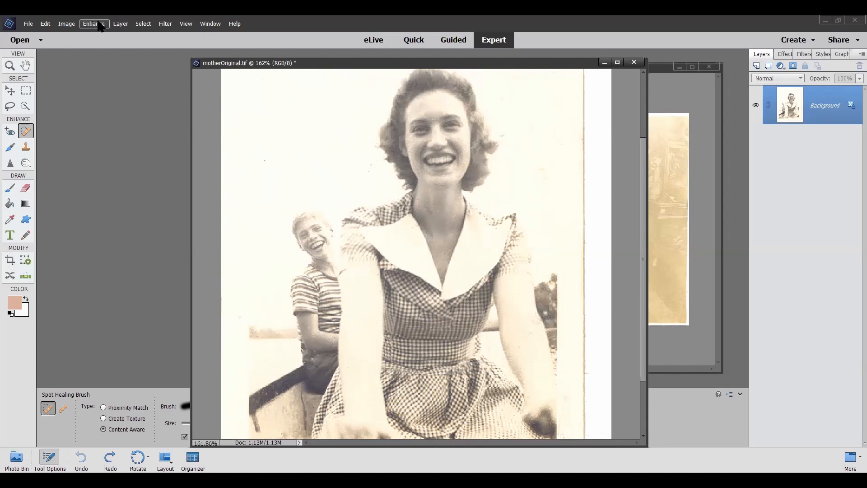
Step: Try Auto Contrast on the motherOriginal photo and undo it
left_click(99, 25)
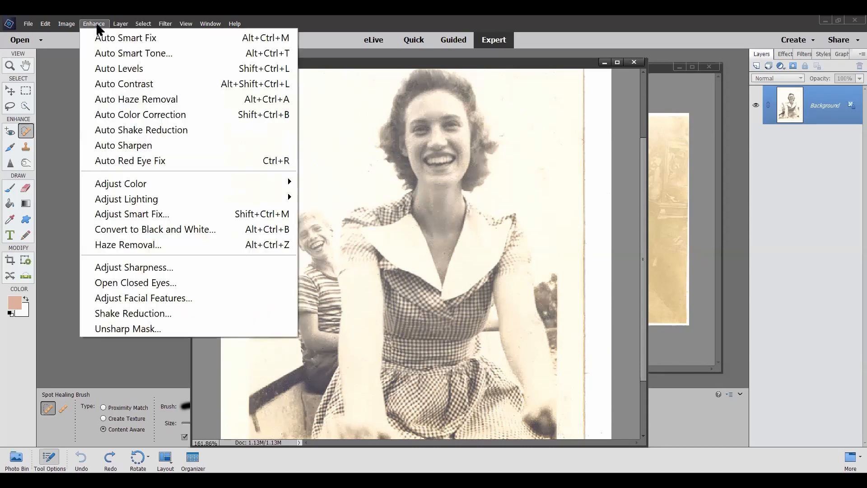
left_click(125, 88)
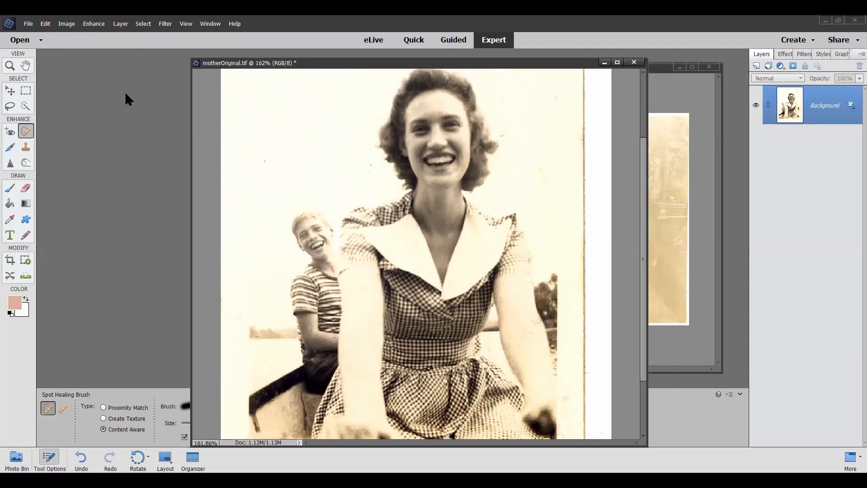
key("ctrl+z")
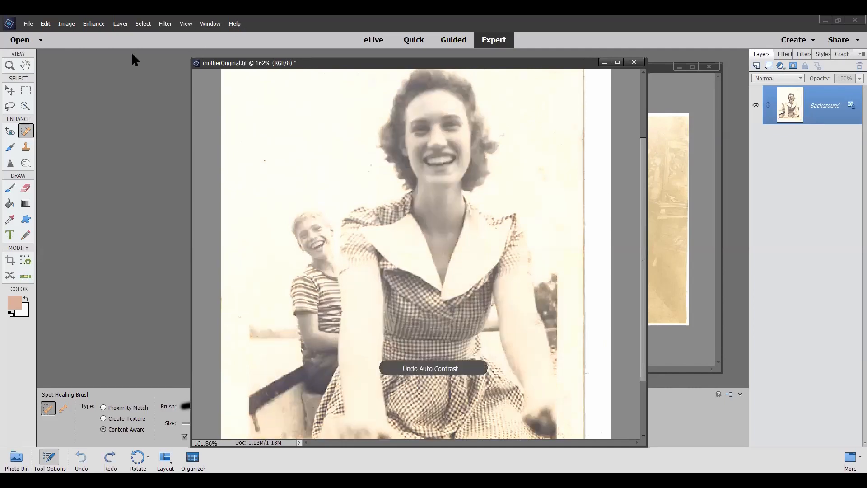
Step: Apply Auto Levels to the motherOriginal photo
left_click(101, 27)
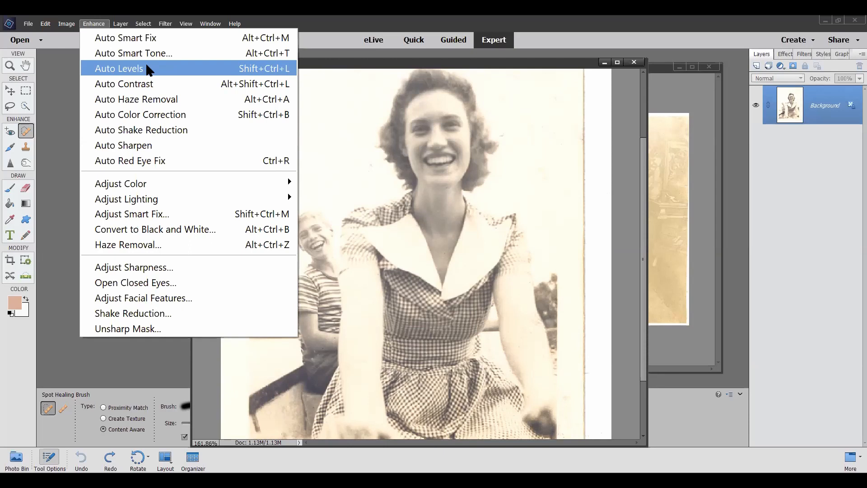
mouse_move(183, 23)
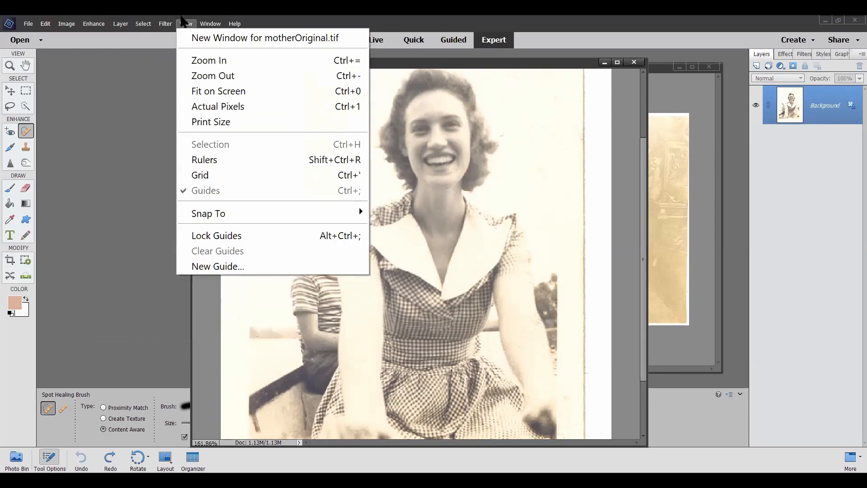
mouse_move(93, 23)
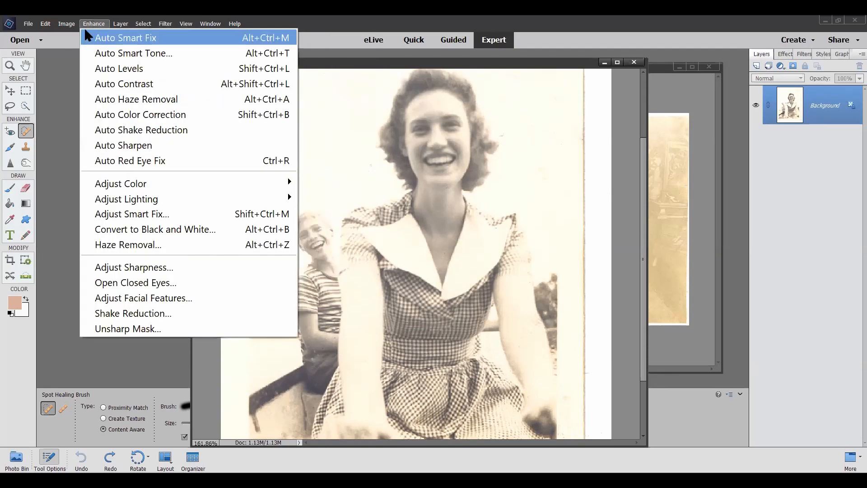
left_click(108, 65)
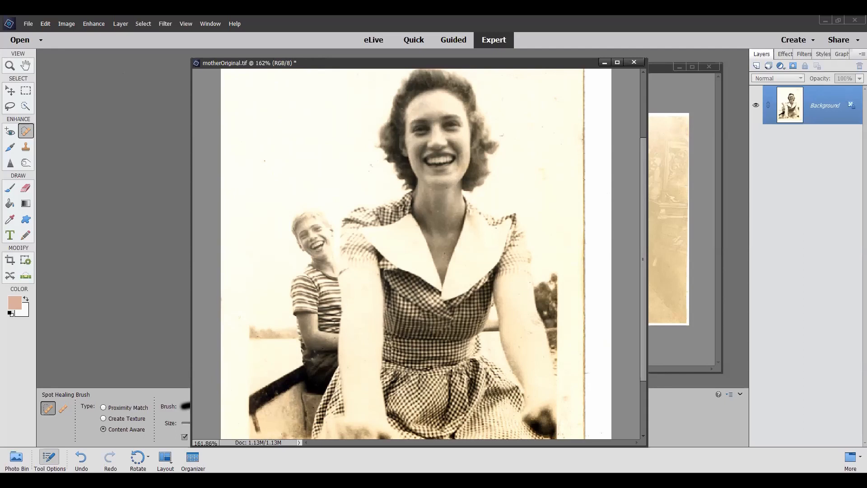
Step: Show the open files in the Photo Bin and move the motherOriginal window to the left
left_click(17, 460)
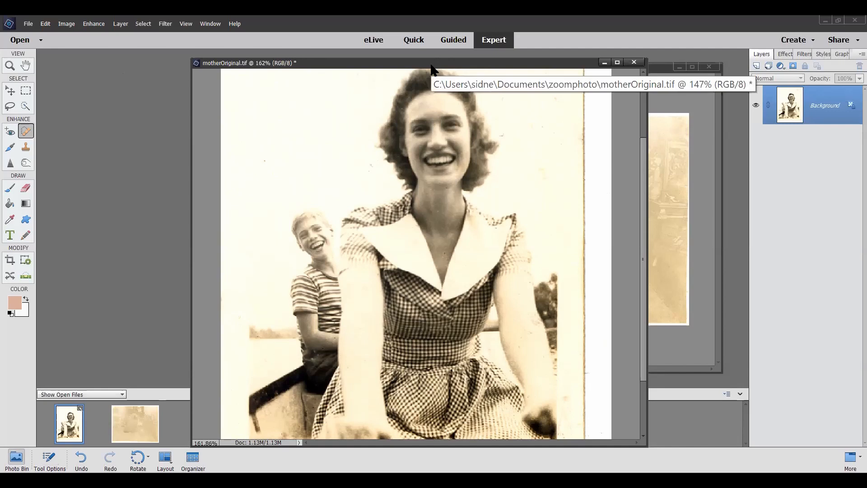
left_click_drag(429, 67, 343, 63)
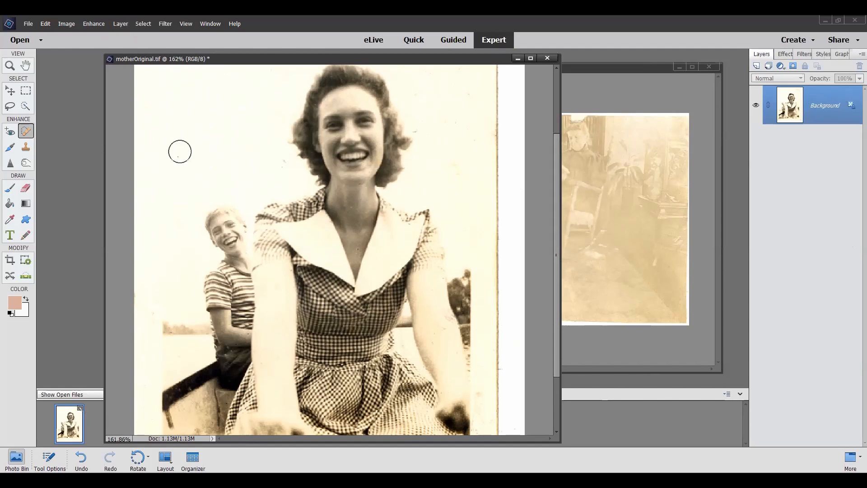
Step: Undo Auto Levels on the motherOriginal photo and shift its floating window slightly upward
key("ctrl+z")
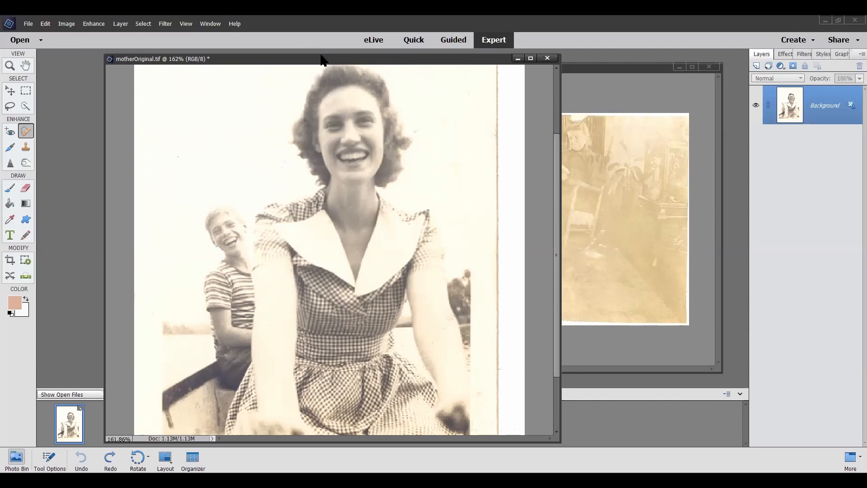
left_click_drag(320, 52, 324, 40)
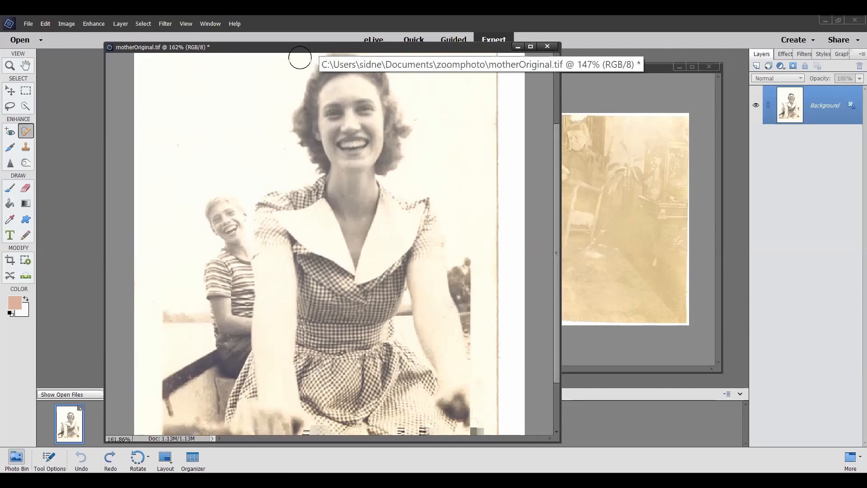
left_click(46, 25)
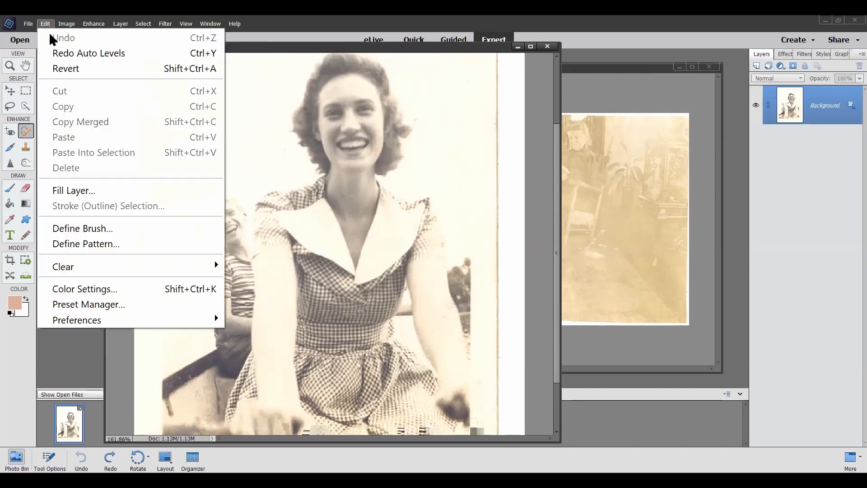
mouse_move(75, 324)
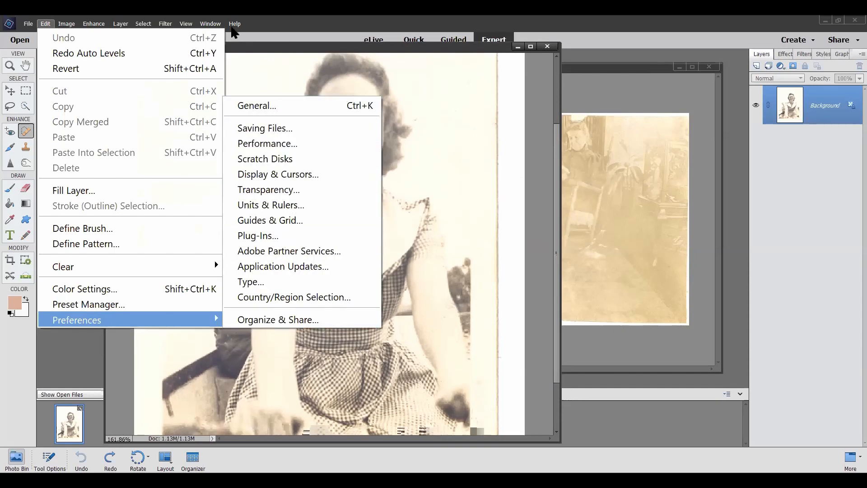
mouse_move(216, 26)
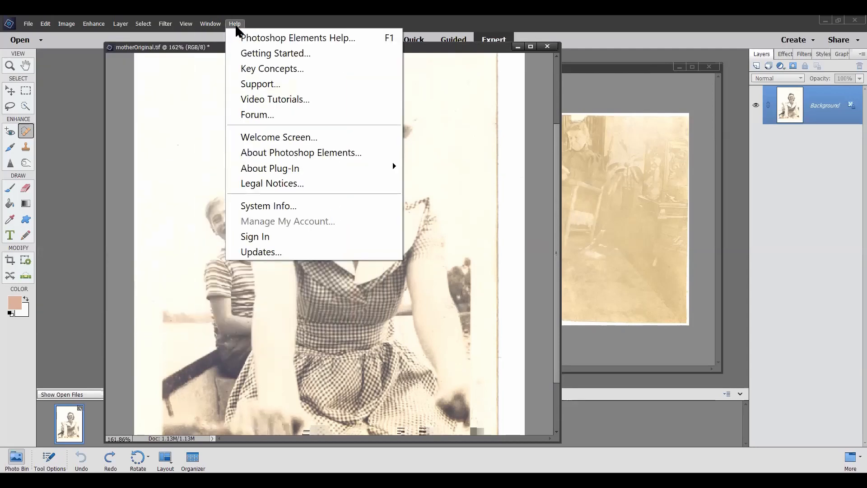
mouse_move(219, 41)
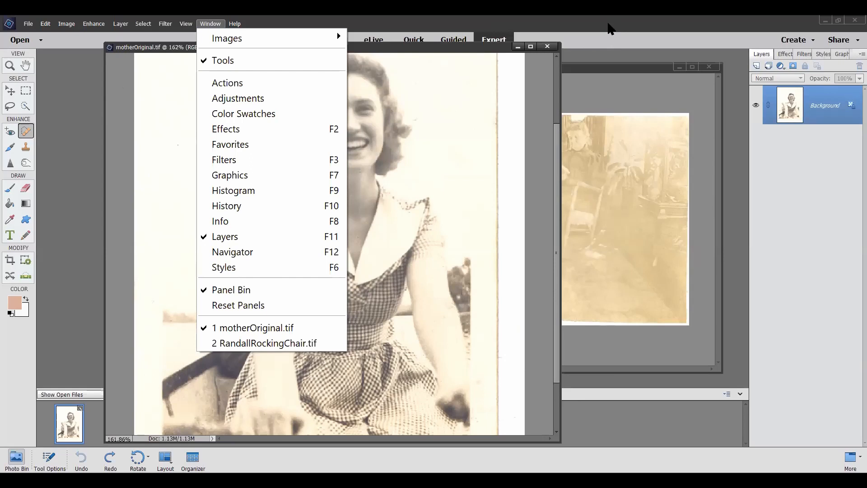
left_click(610, 28)
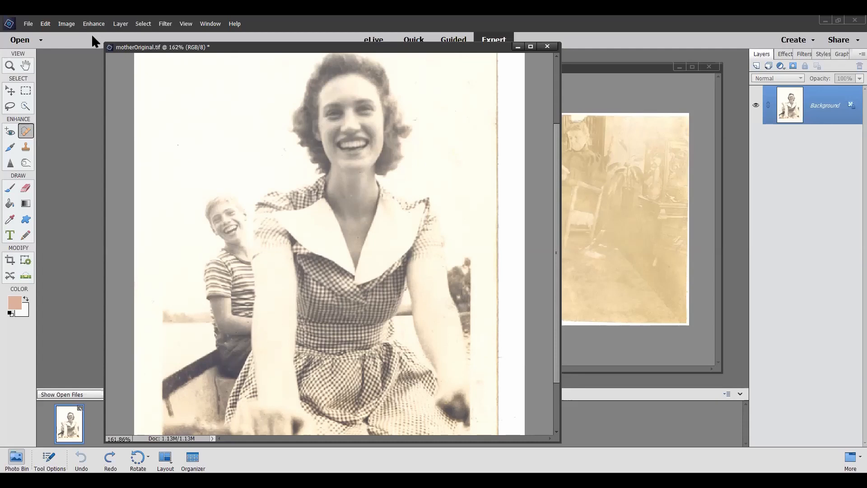
Step: Try Shadows/Highlights on the motherOriginal photo with Darken Highlights 15% and Midtone Contrast -5%, vary Lighten Shadows, and cancel the adjustment
left_click(96, 28)
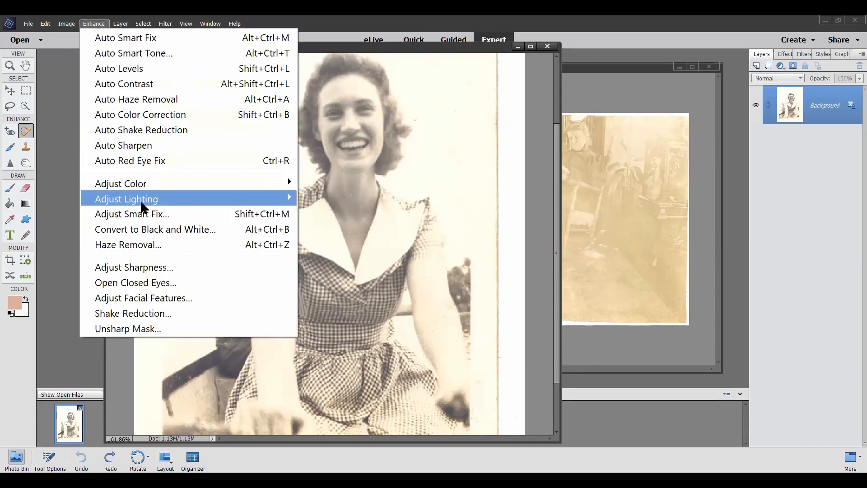
mouse_move(141, 206)
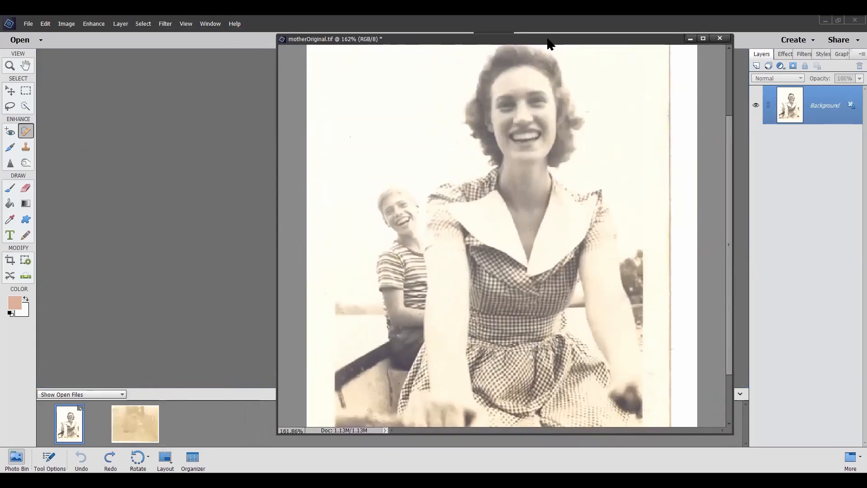
left_click(91, 27)
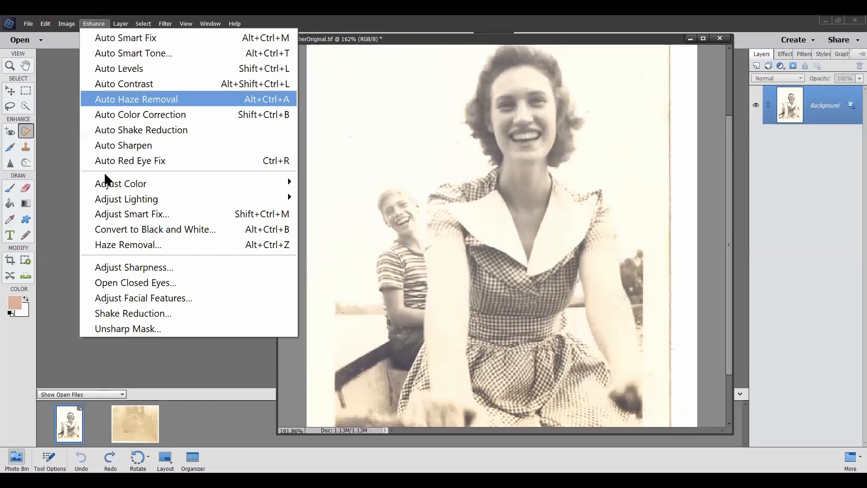
mouse_move(110, 203)
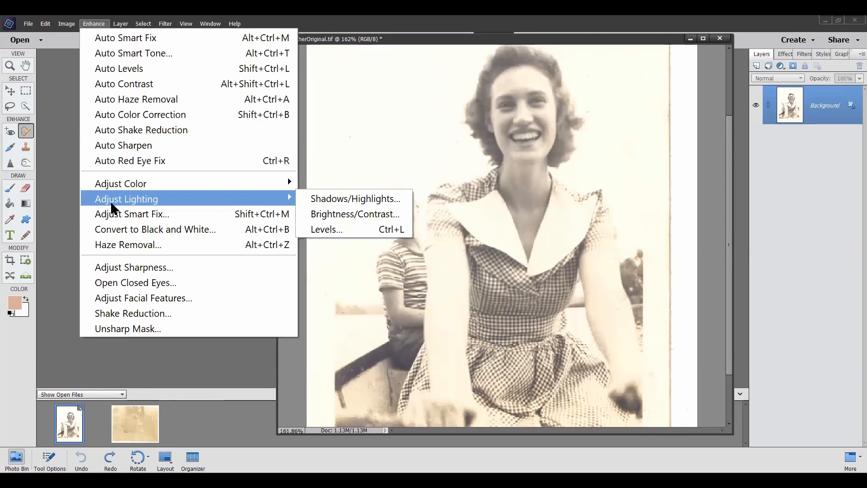
left_click(326, 200)
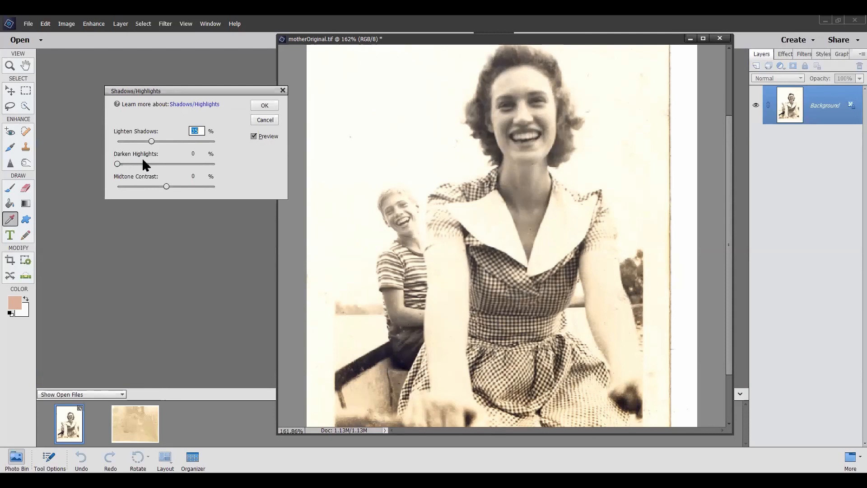
left_click_drag(117, 163, 165, 190)
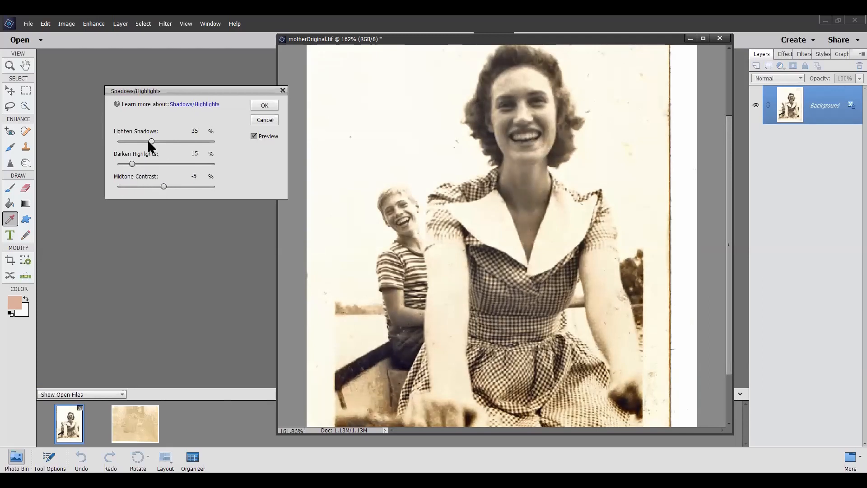
left_click_drag(134, 142, 128, 144)
left_click(265, 120)
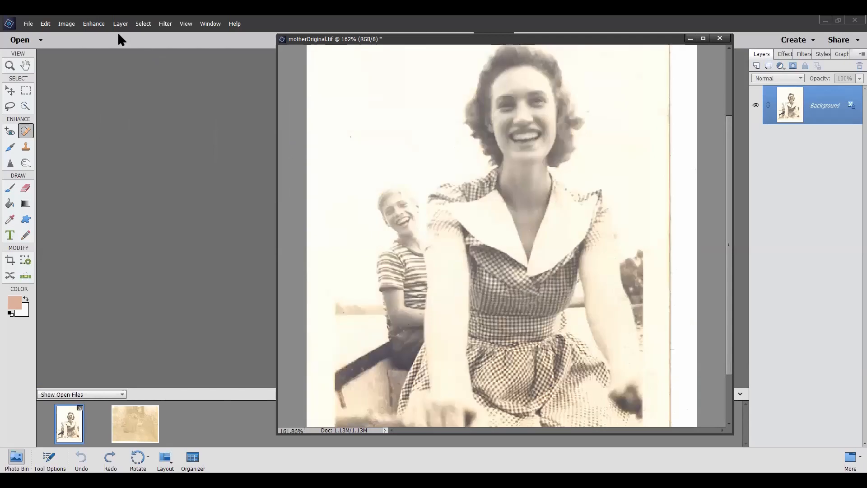
Step: Try Brightness/Contrast on the motherOriginal photo with Brightness -43 and Contrast 49, and cancel the adjustment
left_click(93, 24)
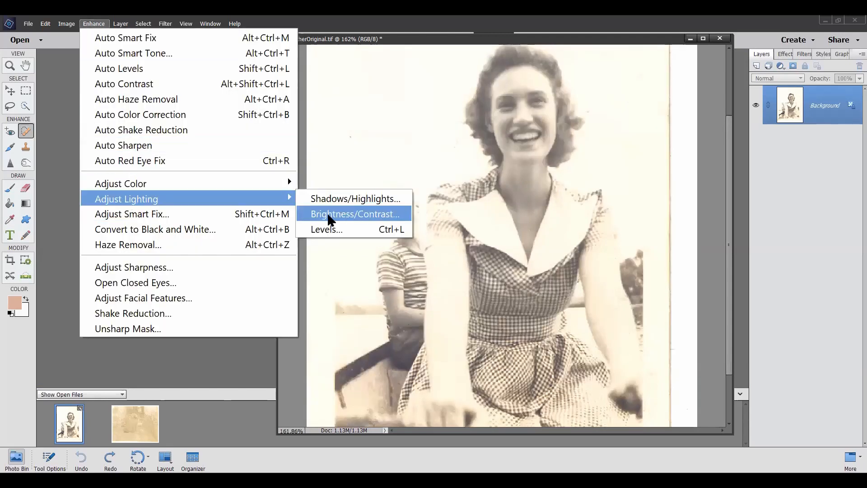
left_click(328, 216)
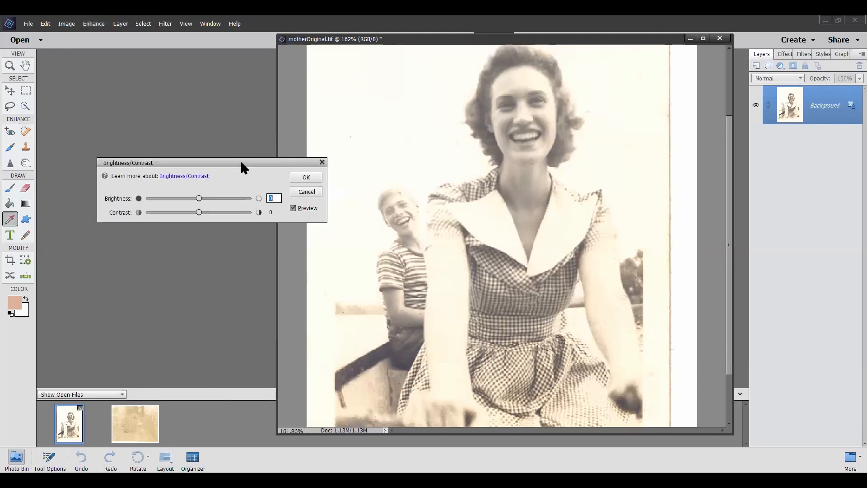
left_click_drag(239, 164, 253, 142)
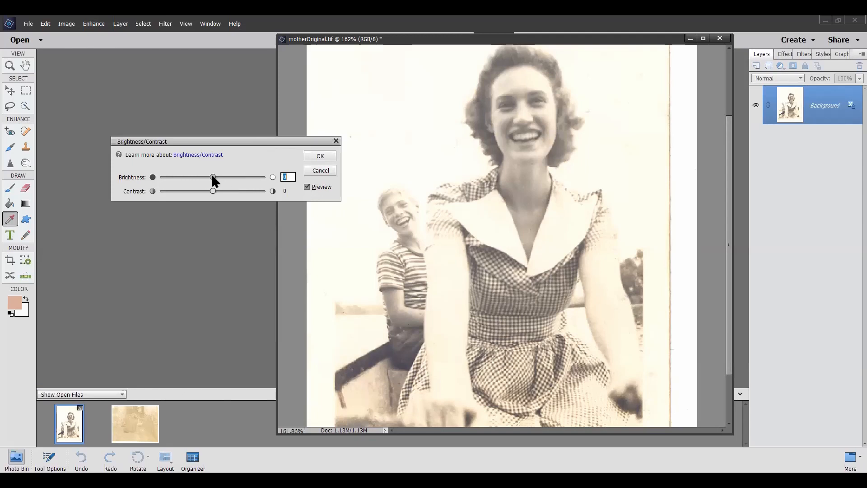
left_click_drag(212, 176, 238, 198)
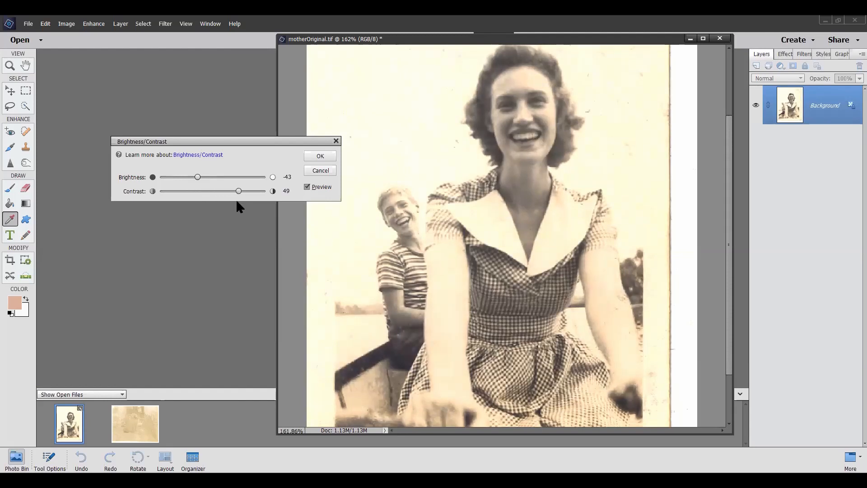
left_click(321, 170)
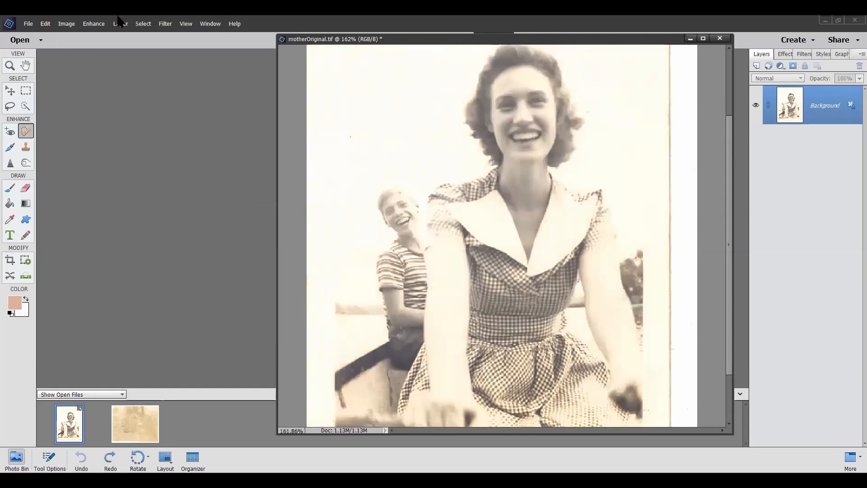
Step: Try Levels on the motherOriginal photo with input shadows 23, midtones 0.62 and highlights 214, and return the highlights to 255
left_click(94, 24)
mouse_move(120, 197)
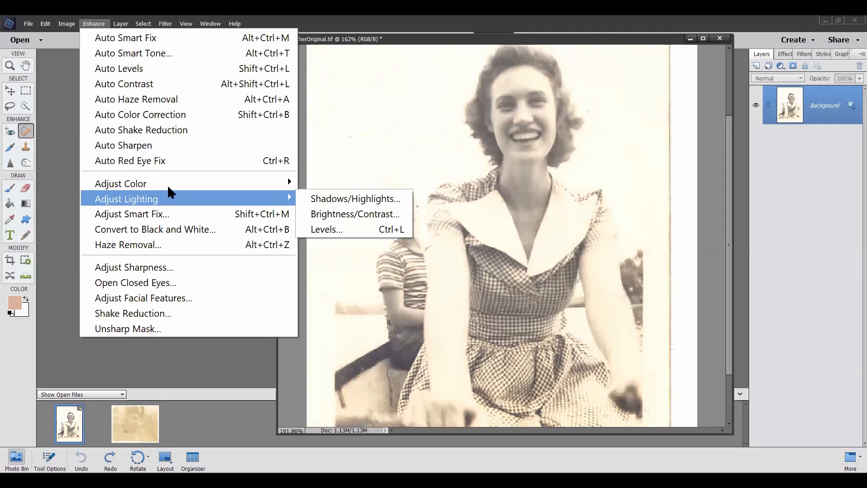
left_click(330, 229)
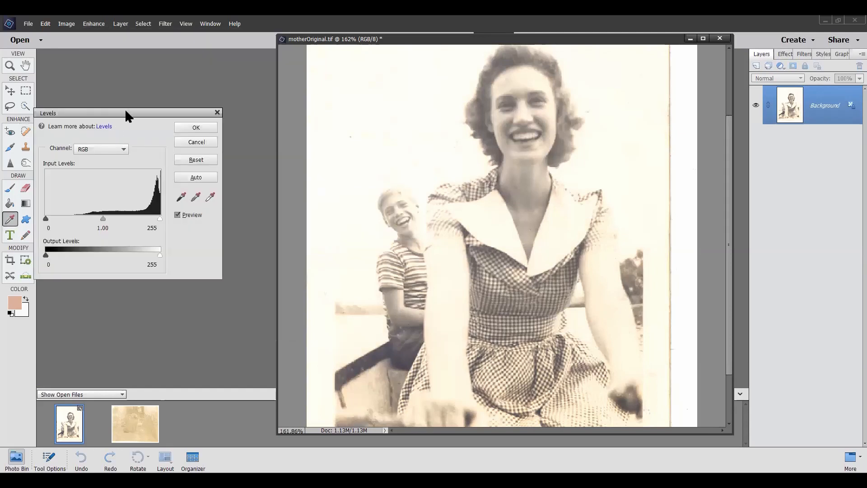
left_click_drag(126, 112, 208, 127)
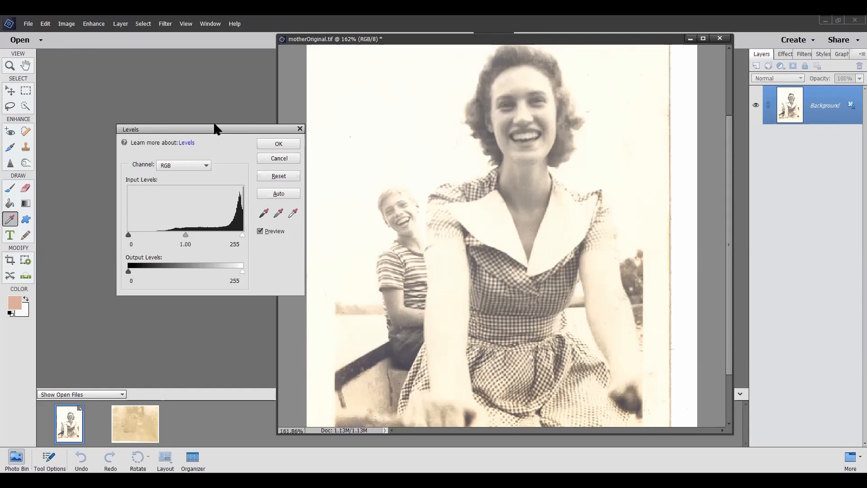
left_click_drag(216, 130, 212, 76)
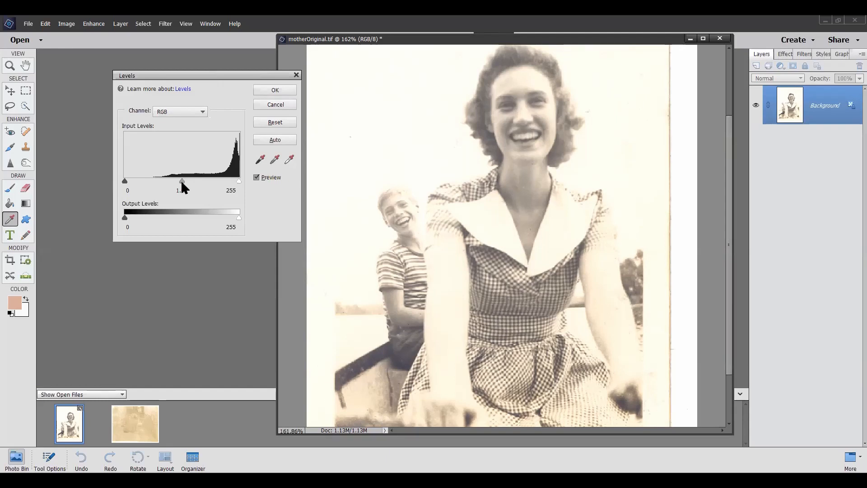
left_click_drag(182, 183, 200, 182)
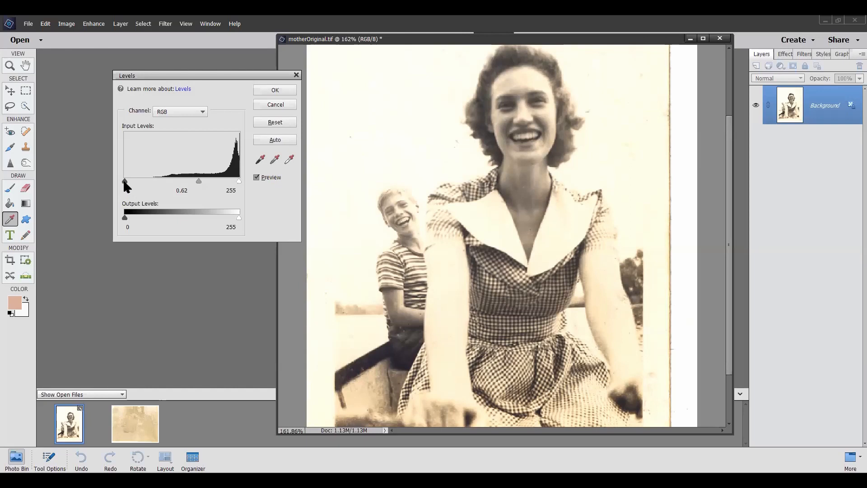
left_click_drag(124, 181, 132, 181)
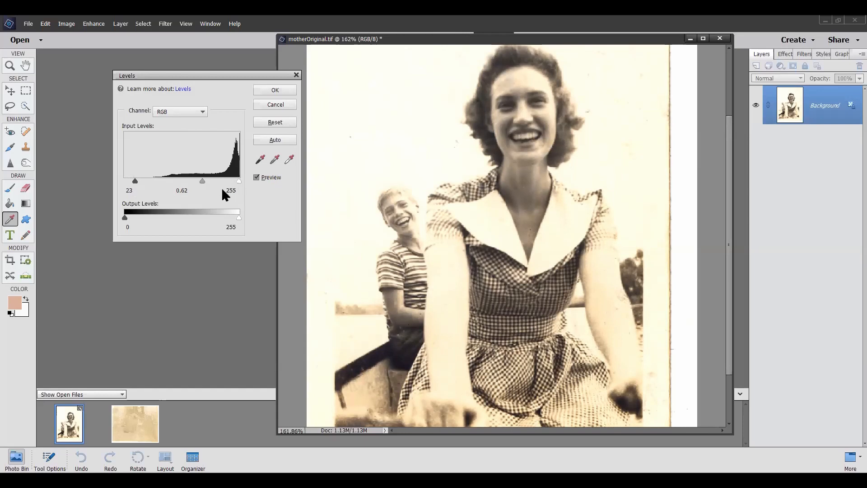
left_click_drag(239, 181, 221, 186)
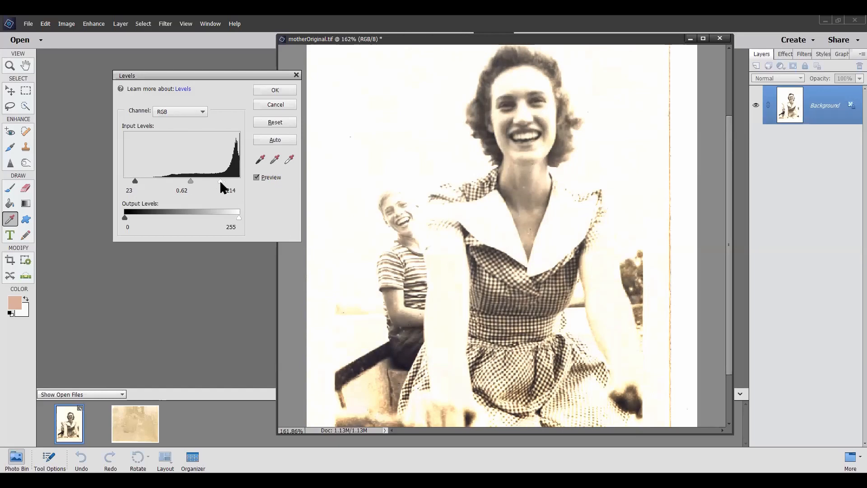
left_click_drag(222, 185, 244, 185)
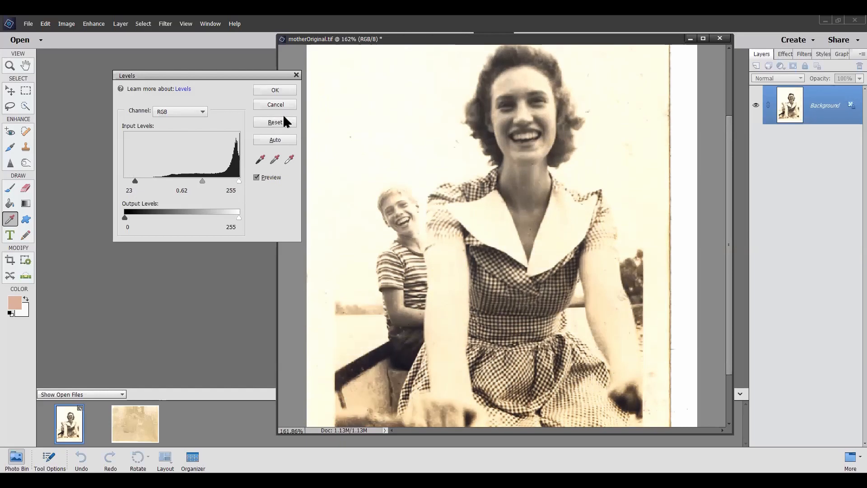
Step: Reset the Levels adjustment and vary the output black and white levels, trying 45 for black and restoring 0 and 255
left_click(279, 128)
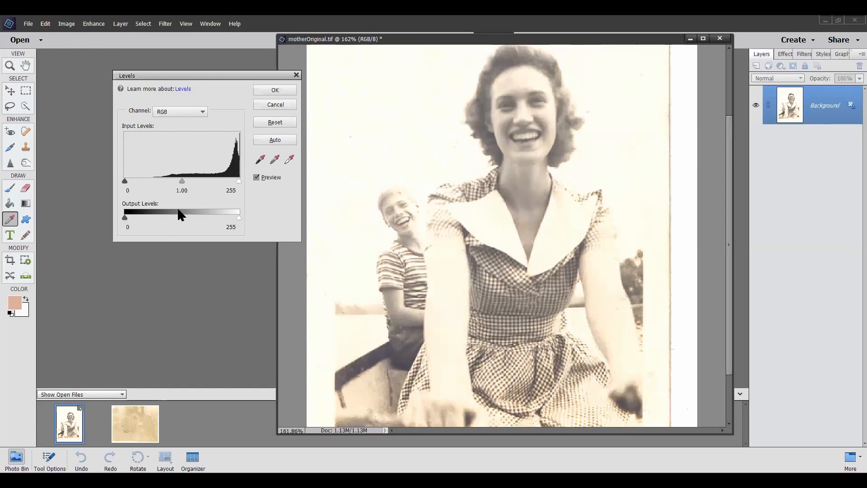
mouse_move(126, 222)
left_mouse_down()
mouse_move(183, 221)
mouse_move(126, 217)
left_mouse_up()
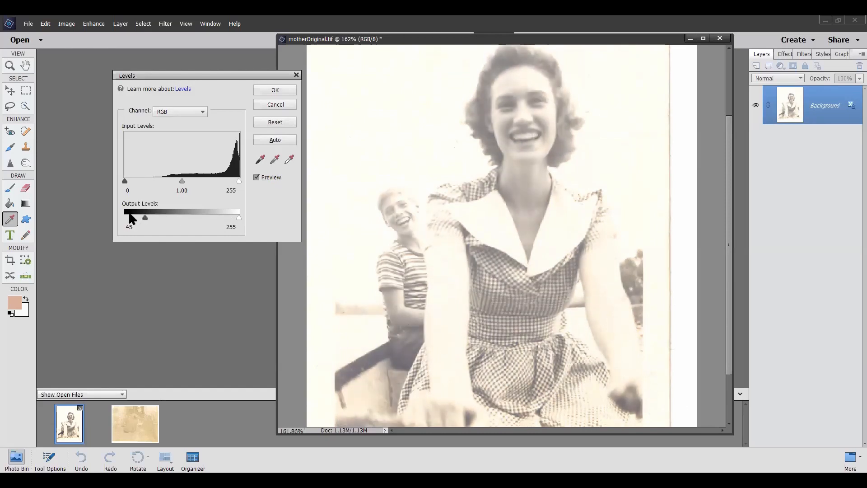
mouse_move(240, 222)
left_mouse_down()
mouse_move(206, 220)
mouse_move(256, 221)
left_mouse_up()
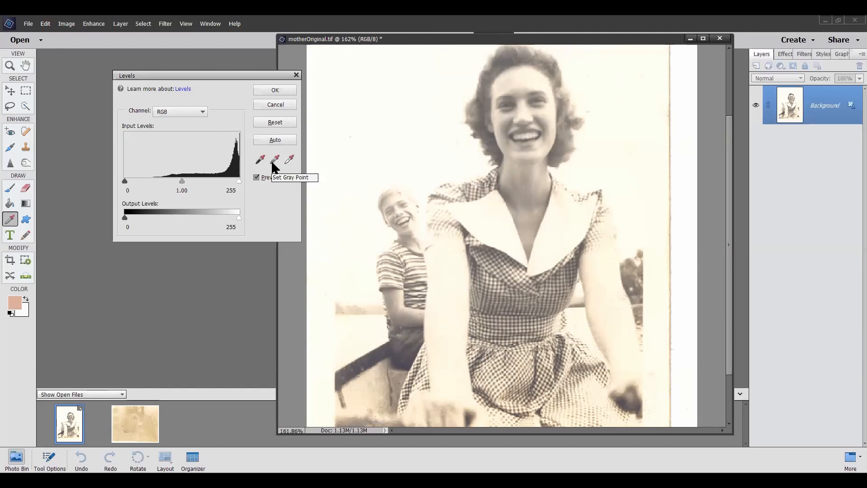
Step: Sample the woman's neck as the gray point and her hair as the black point in Levels, and select the white point eyedropper
left_click(273, 163)
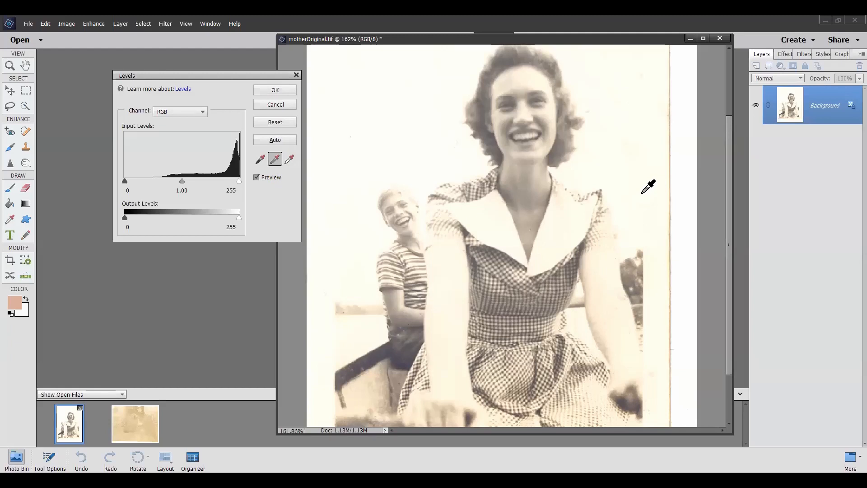
left_click(528, 190)
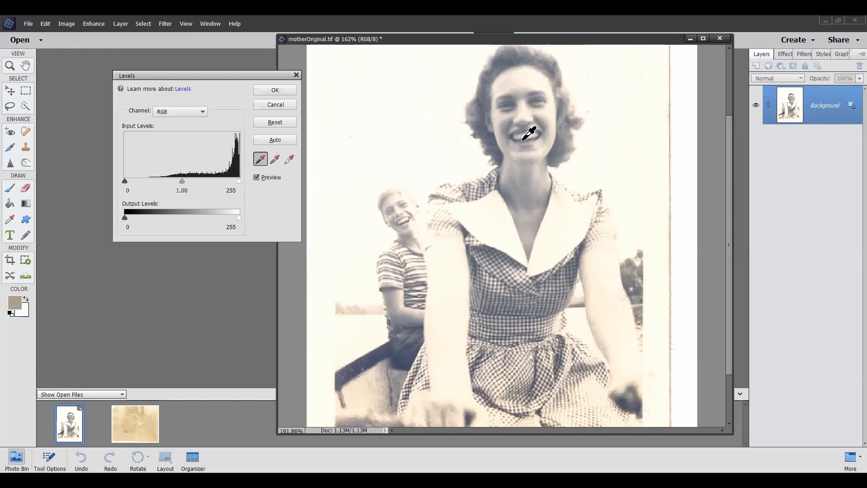
left_click(509, 59)
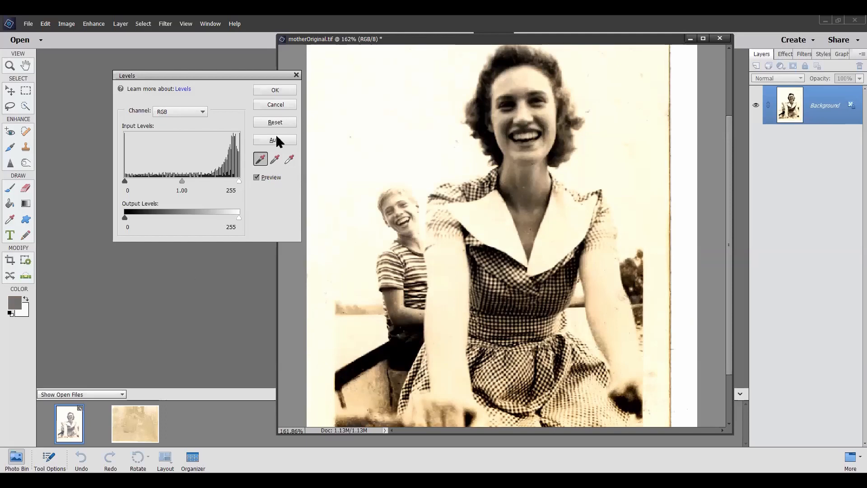
left_click(288, 160)
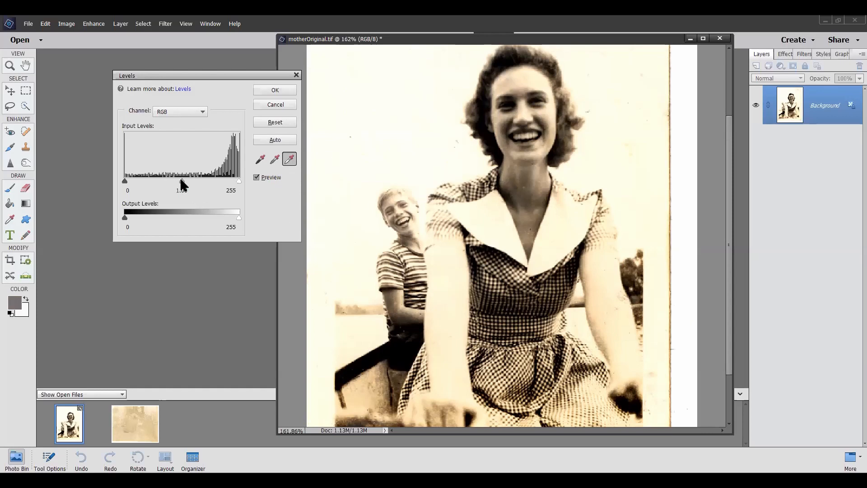
Step: Try input midtones of 1.61 in Levels and cancel the whole adjustment
mouse_move(181, 181)
left_mouse_down()
mouse_move(190, 181)
mouse_move(166, 176)
left_mouse_up()
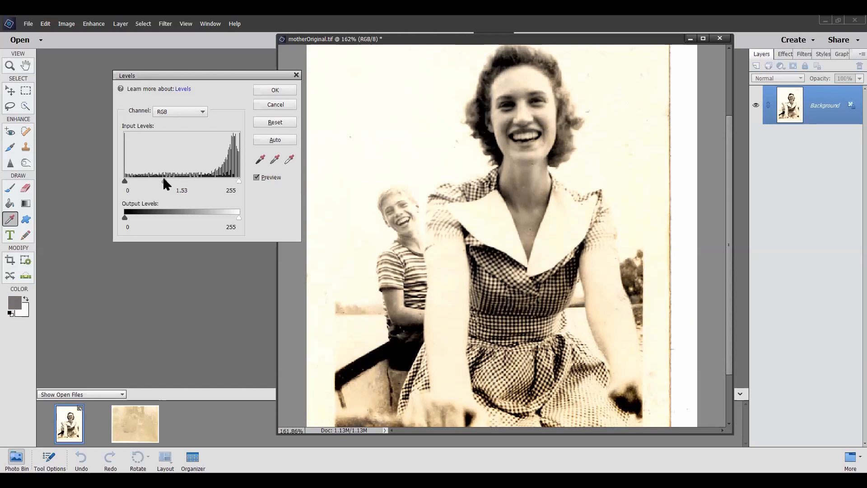
left_click_drag(163, 179, 161, 179)
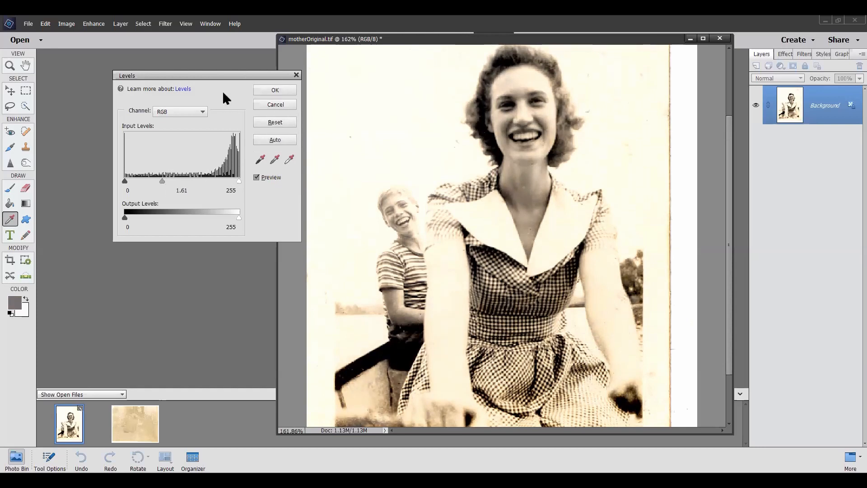
left_click(275, 106)
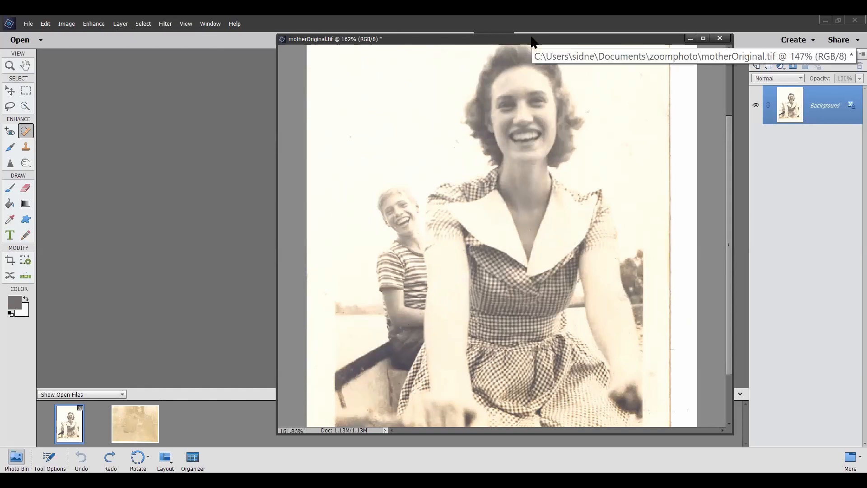
Step: Move the motherOriginal window to the left and convert its Background into a regular layer named bottom
left_click_drag(532, 42, 411, 39)
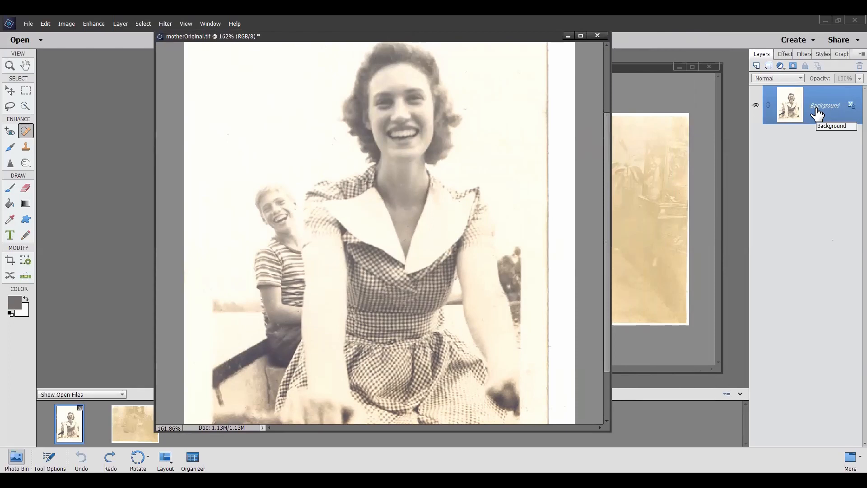
mouse_move(819, 113)
left_mouse_down()
mouse_move(830, 120)
mouse_move(824, 122)
mouse_move(826, 110)
left_mouse_up()
mouse_move(824, 112)
left_mouse_down()
mouse_move(820, 118)
mouse_move(827, 115)
left_mouse_up()
right_click(813, 111)
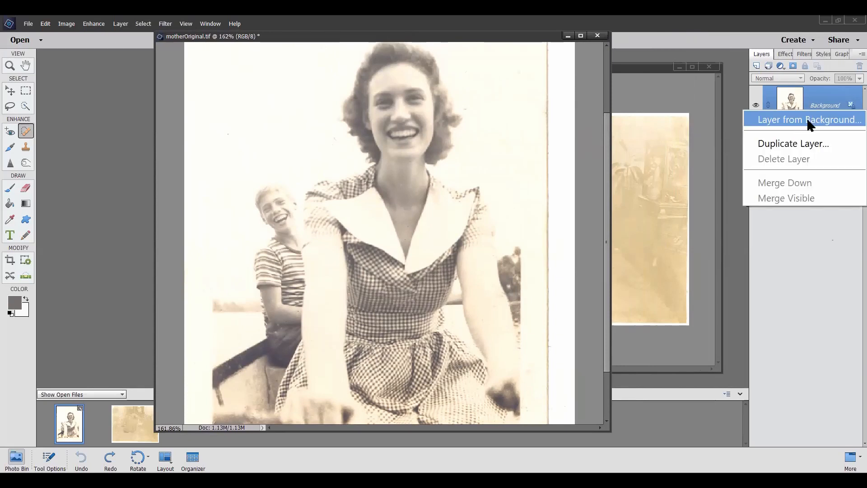
left_click(807, 118)
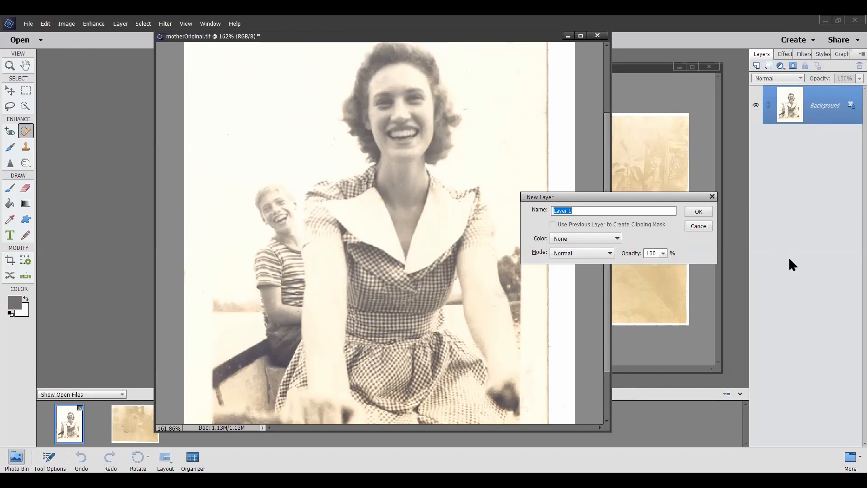
type("bottom")
left_click(696, 211)
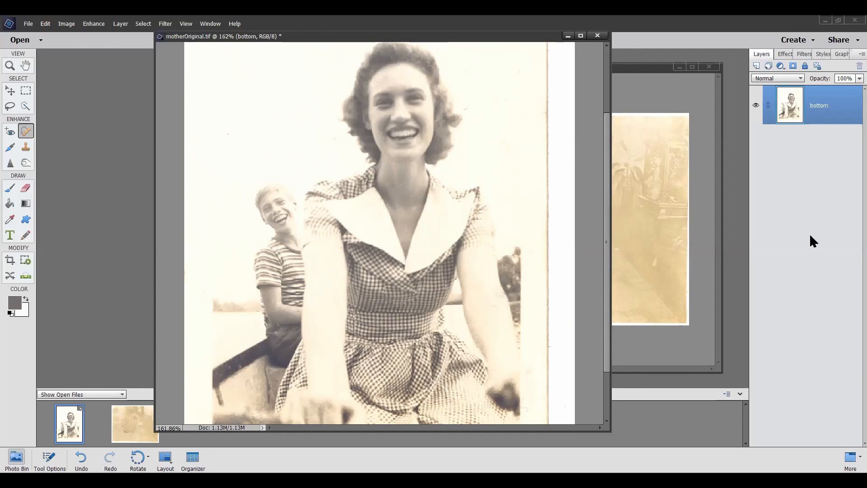
Step: Try input midtones of 1.18 on the Red channel of the bottom layer with Levels
left_click(91, 25)
mouse_move(252, 200)
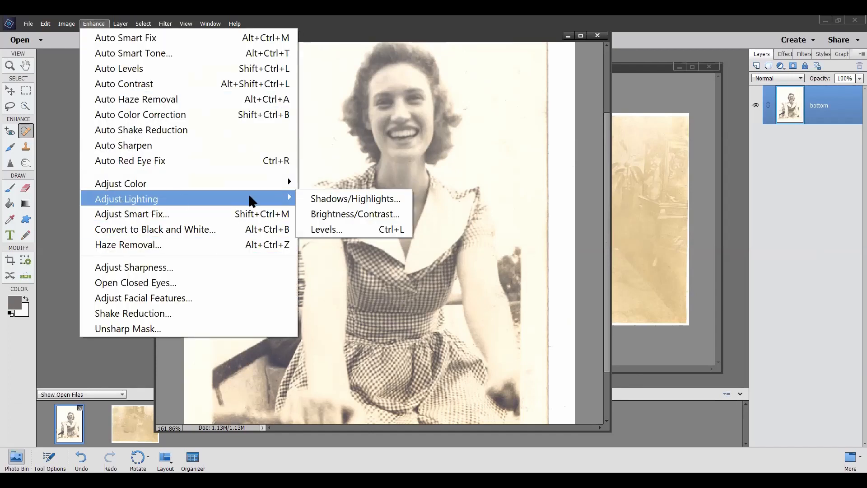
left_click(312, 230)
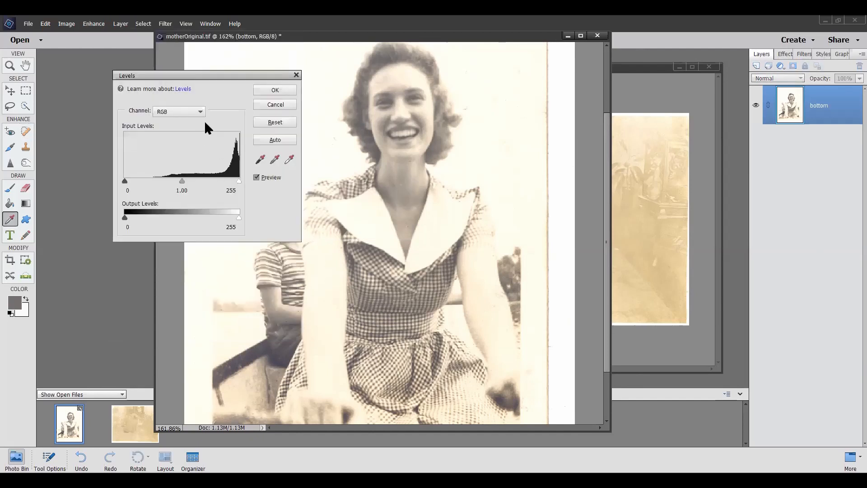
left_click(199, 112)
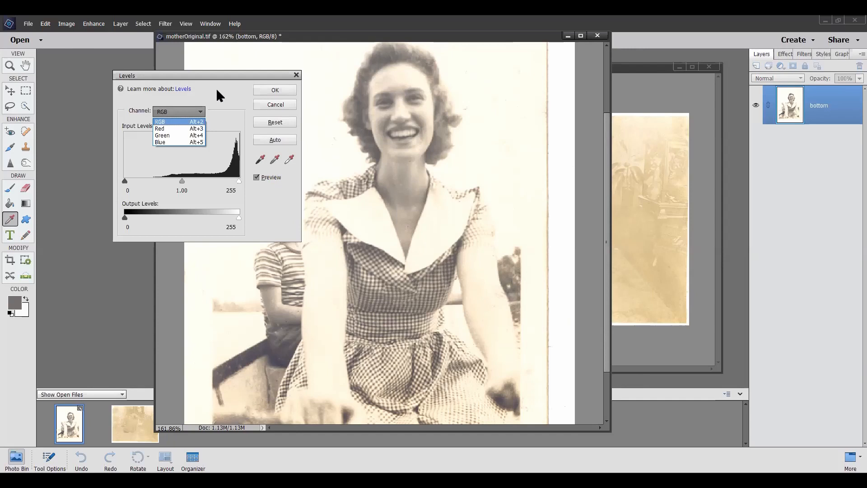
left_click(170, 129)
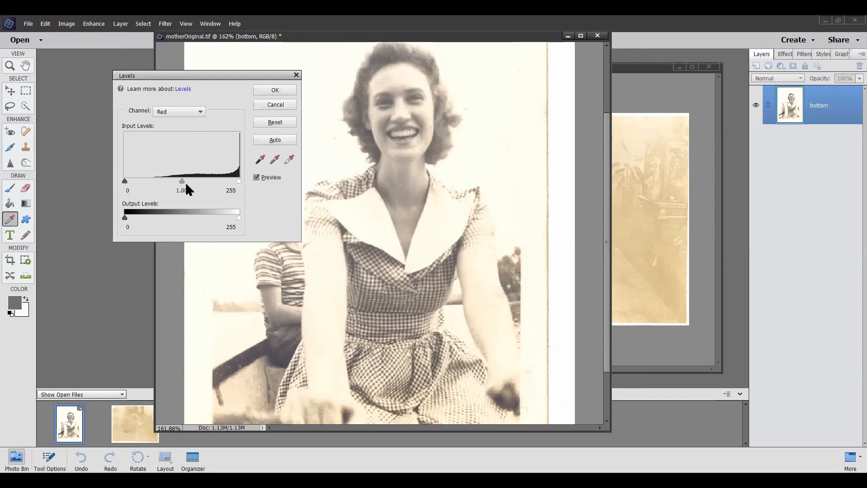
mouse_move(182, 181)
left_mouse_down()
mouse_move(200, 181)
mouse_move(163, 179)
mouse_move(216, 179)
mouse_move(177, 180)
left_mouse_up()
Step: Switch Levels back to the RGB channel and discard the whole adjustment
left_click(198, 111)
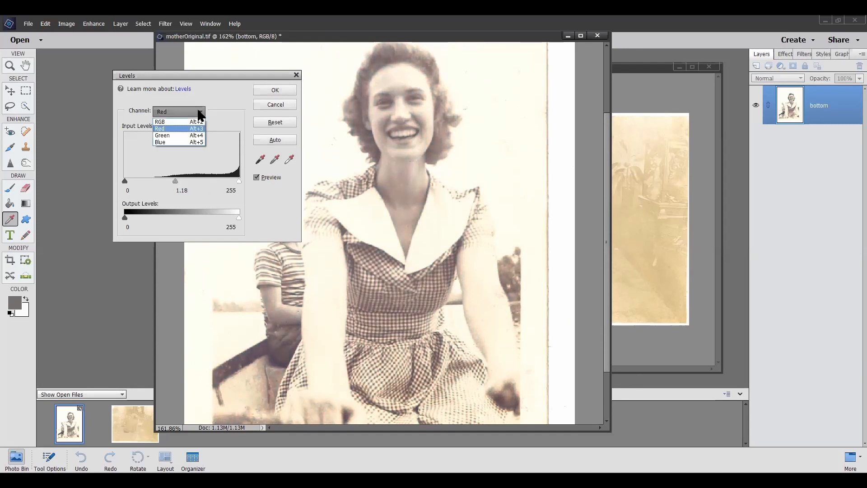
left_click(177, 125)
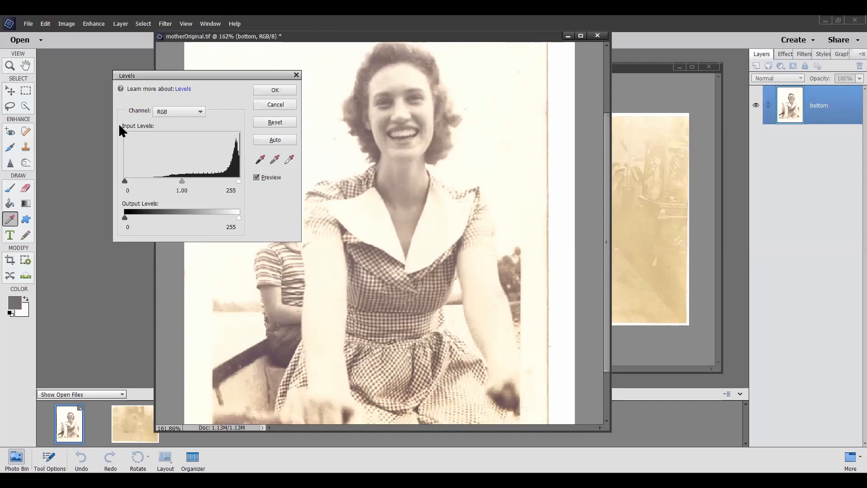
left_click(200, 111)
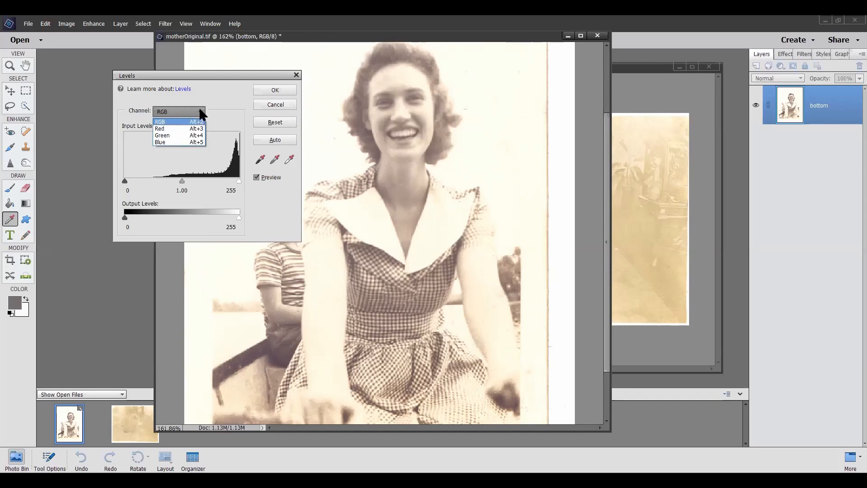
left_click(198, 107)
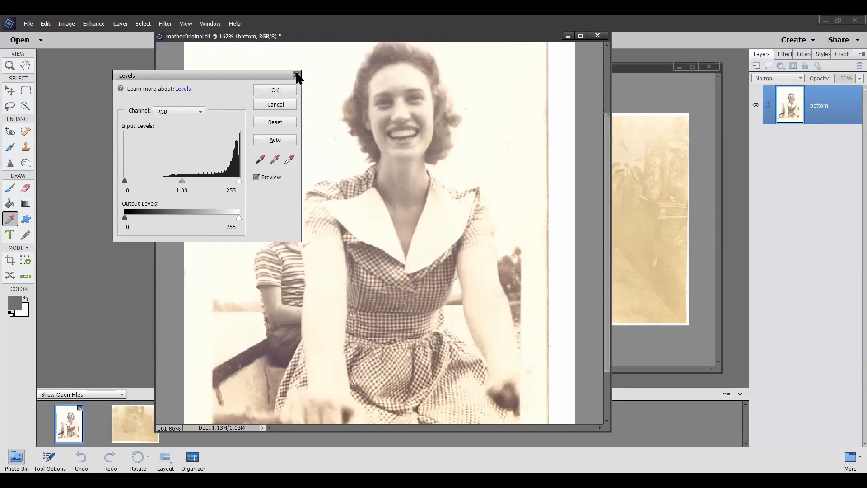
left_click(296, 75)
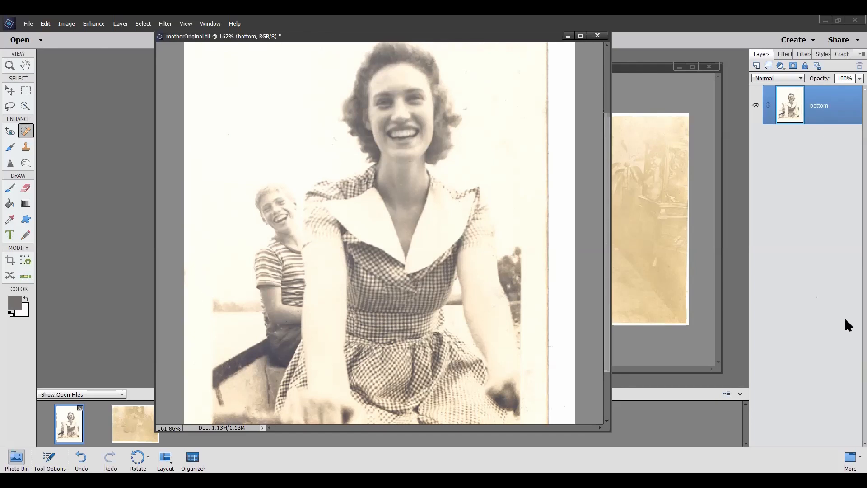
Step: Duplicate the bottom layer within motherOriginal.tif and name the copy top
right_click(818, 111)
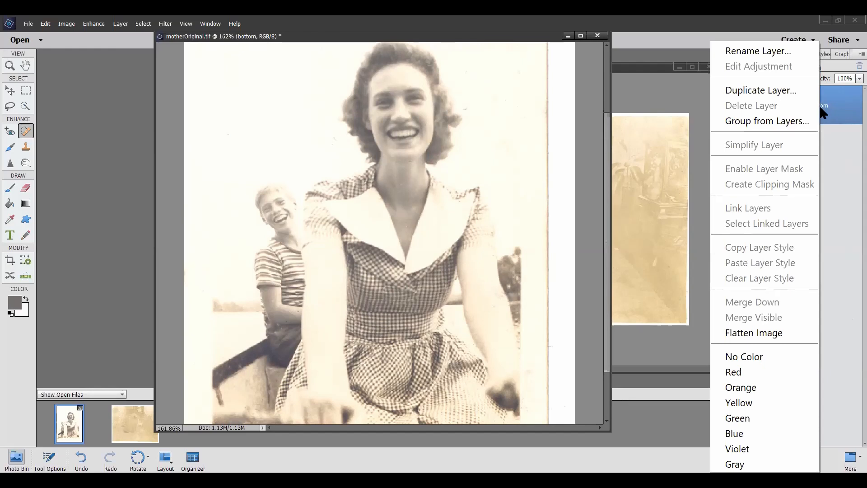
left_click(789, 90)
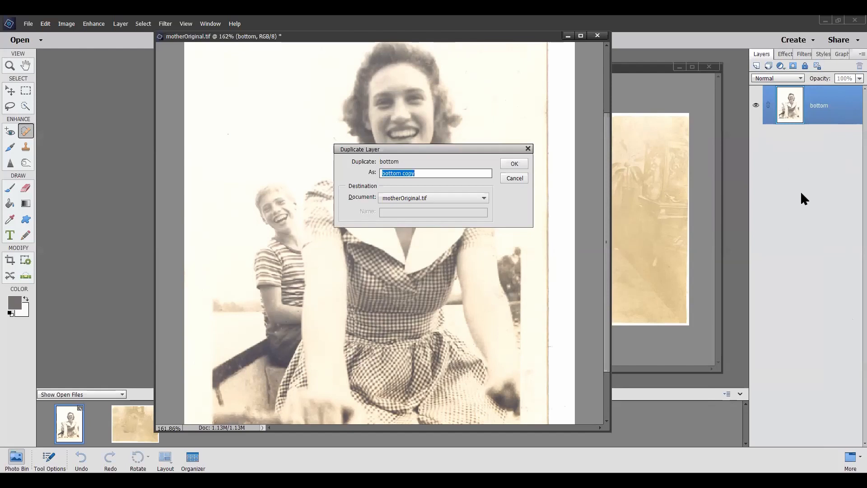
type("top")
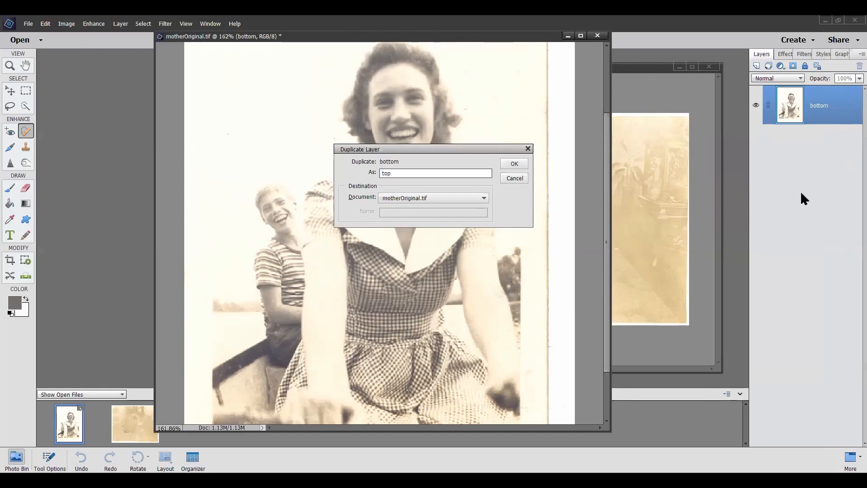
key("Return")
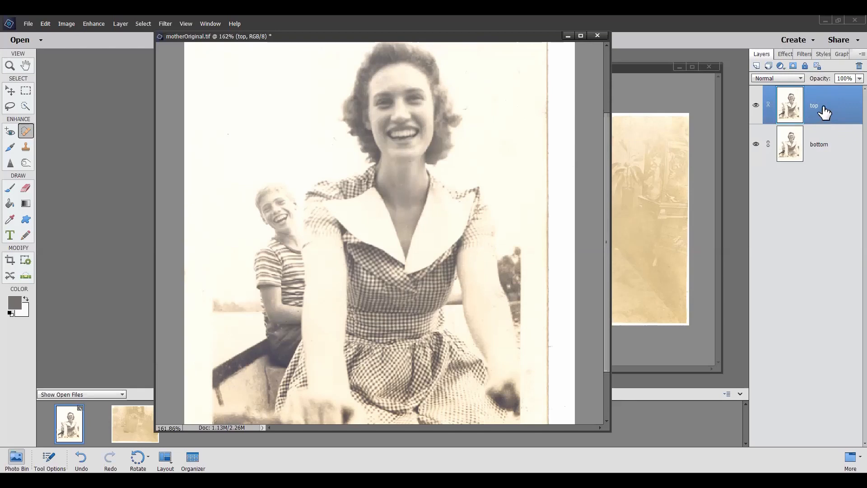
Step: Set the blend mode of the top layer to Multiply
mouse_move(824, 113)
left_mouse_down()
mouse_move(820, 164)
mouse_move(826, 93)
mouse_move(825, 114)
left_mouse_up()
left_click(768, 144)
left_click_drag(844, 103, 842, 105)
left_click(799, 79)
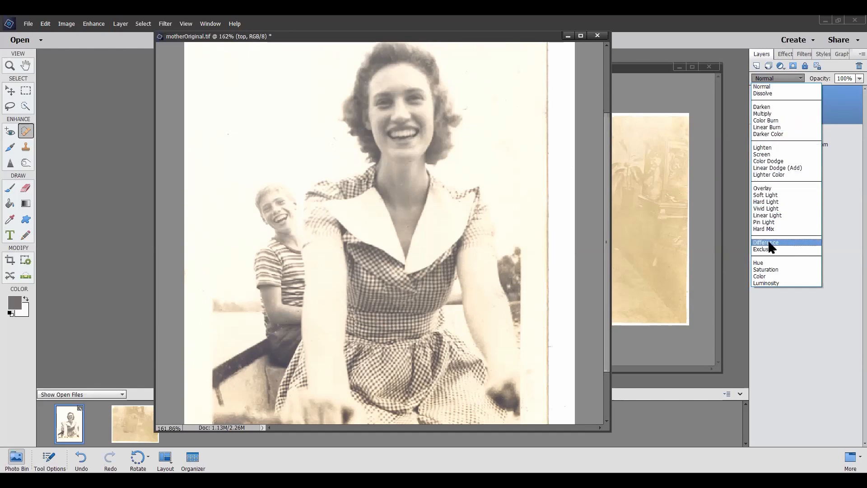
left_click(766, 112)
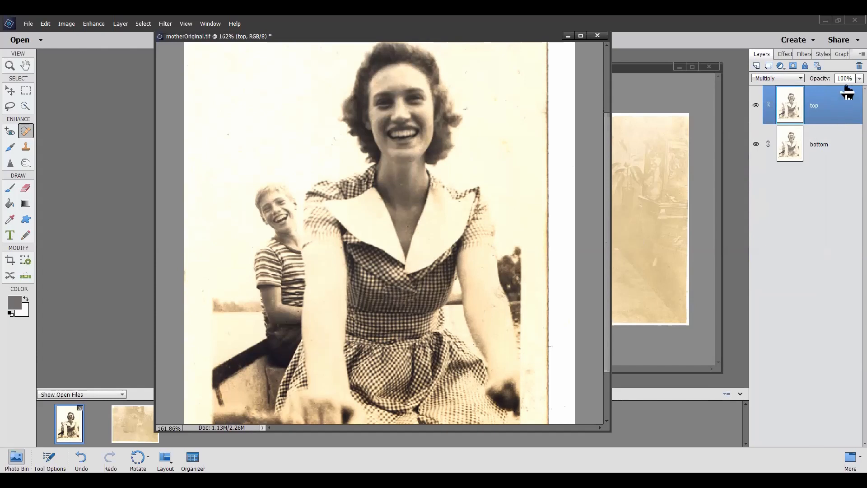
left_click(798, 77)
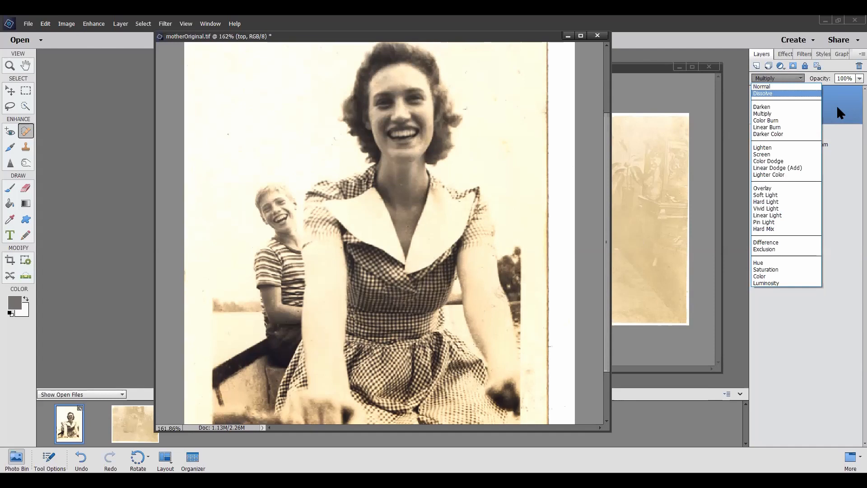
left_click(836, 105)
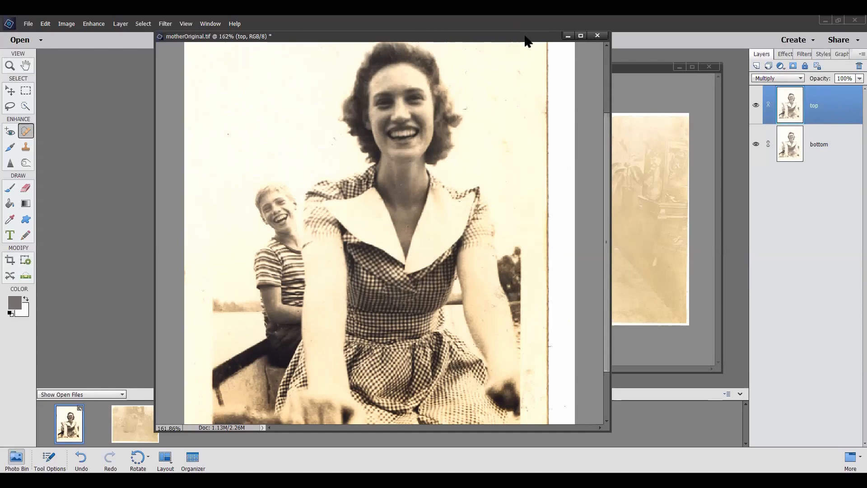
Step: Move the motherOriginal.tif window aside and close the photo without saving its changes
left_click_drag(525, 40, 416, 62)
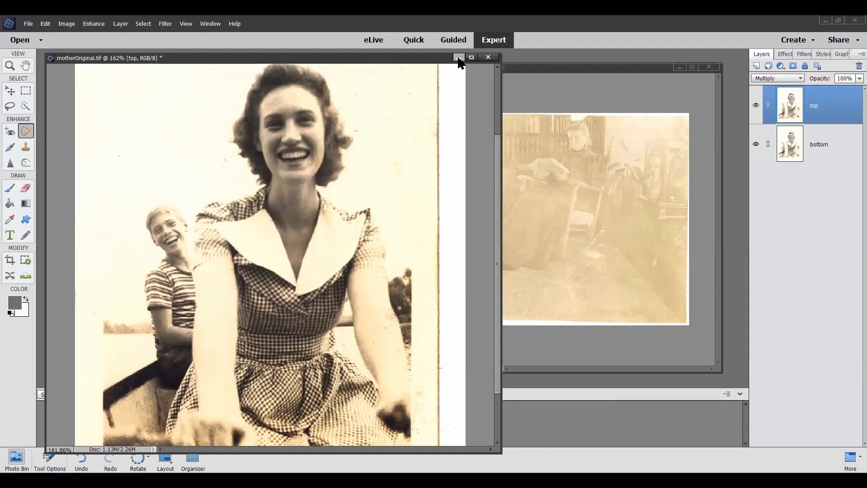
left_click(488, 56)
left_click(429, 194)
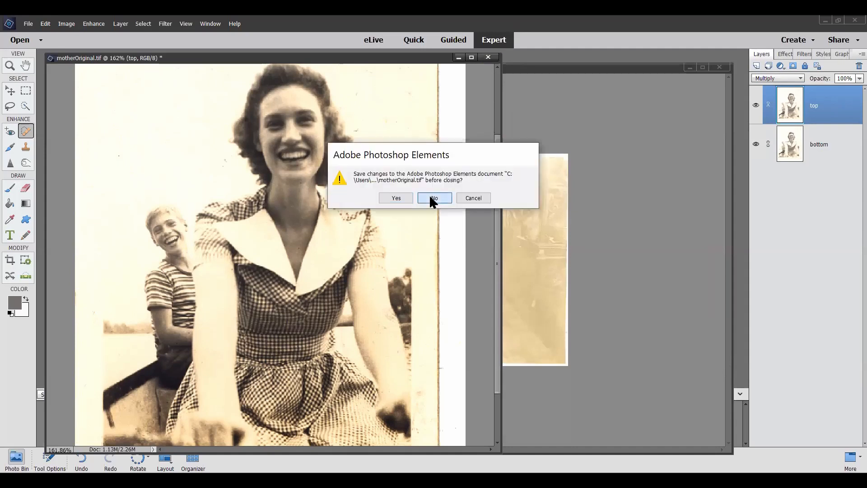
Step: Reposition the rocking-chair photo's window and apply Auto Levels to the faded image
mouse_move(500, 70)
left_mouse_down()
mouse_move(499, 58)
mouse_move(506, 61)
left_mouse_up()
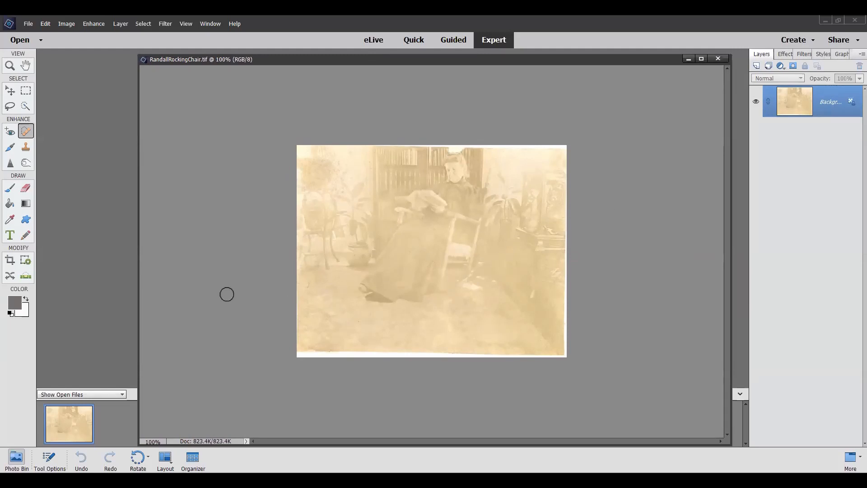
scroll(222, 303, "up", 2)
scroll(252, 291, "up", 4)
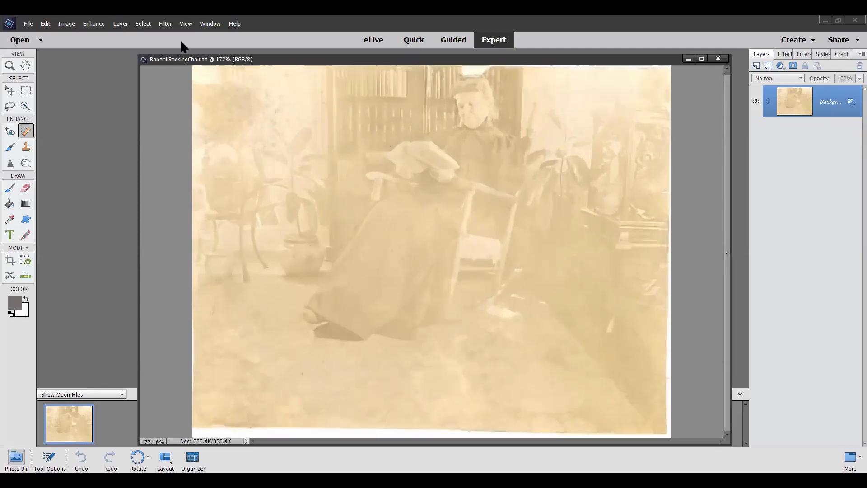
left_click(95, 24)
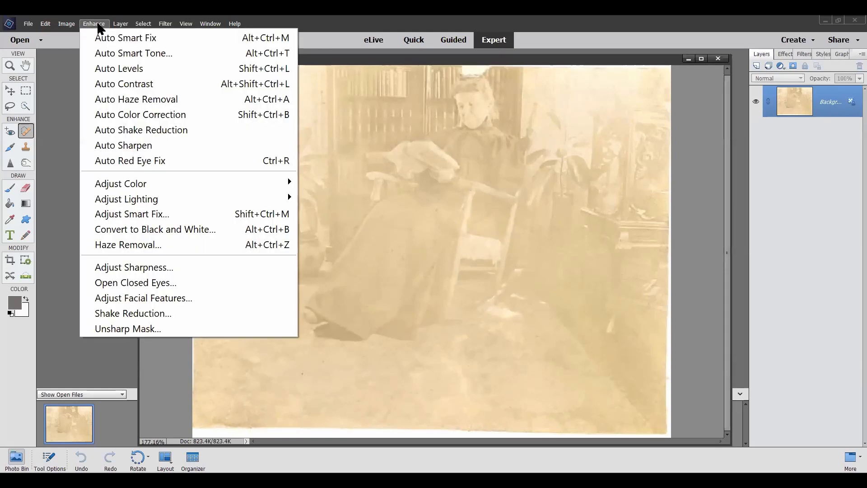
left_click(105, 71)
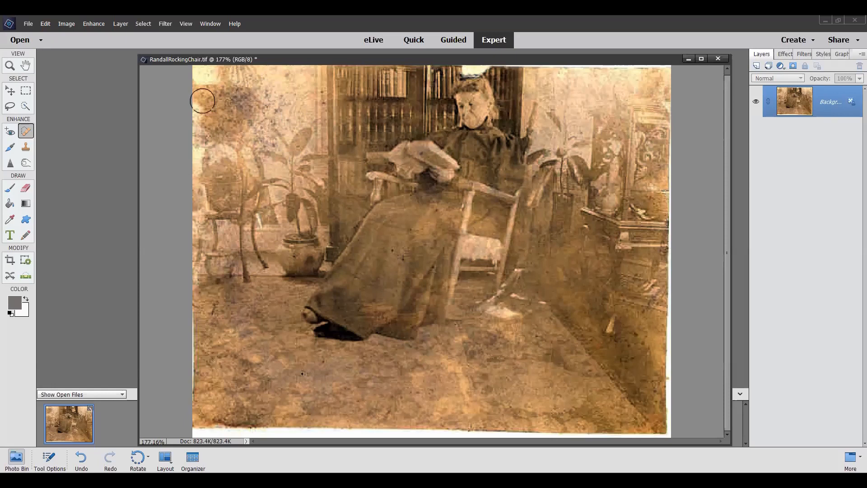
Step: Try to shift the rocking-chair photo with the Move tool and decline converting its locked background into an editable layer
left_click(10, 90)
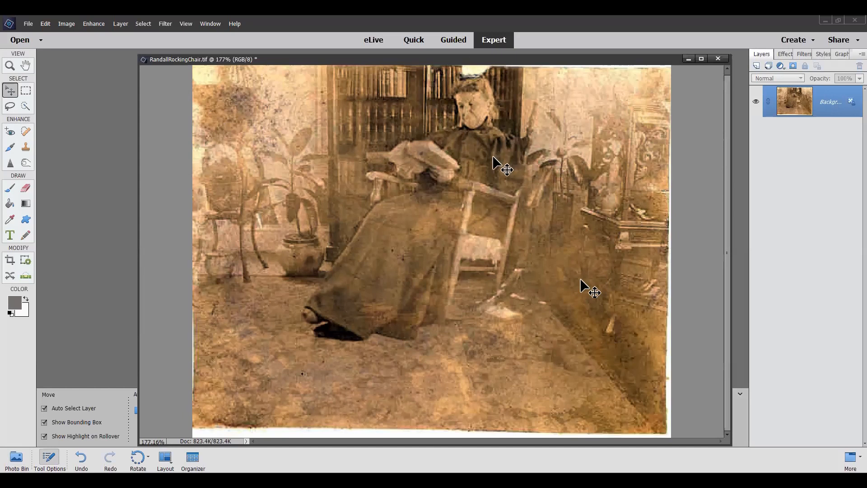
scroll(493, 155, "up", 2)
scroll(493, 160, "up", 1)
left_click_drag(554, 134, 554, 179)
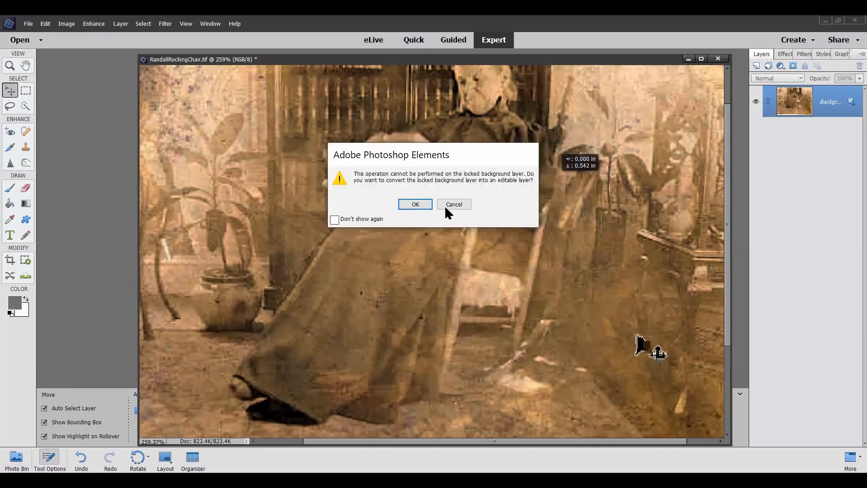
left_click(457, 206)
Step: Examine the seated woman's face, collar and book at close range in the enhanced photo
scroll(496, 158, "up", 1)
scroll(496, 155, "up", 4)
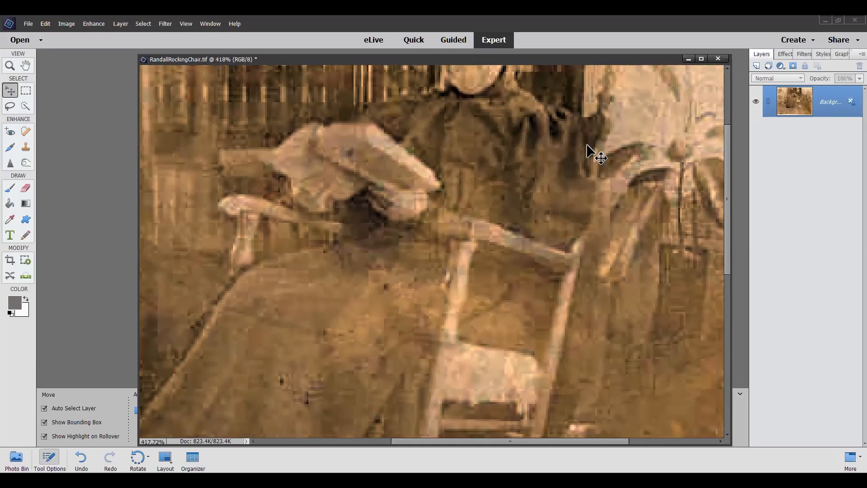
left_click_drag(727, 218, 719, 166)
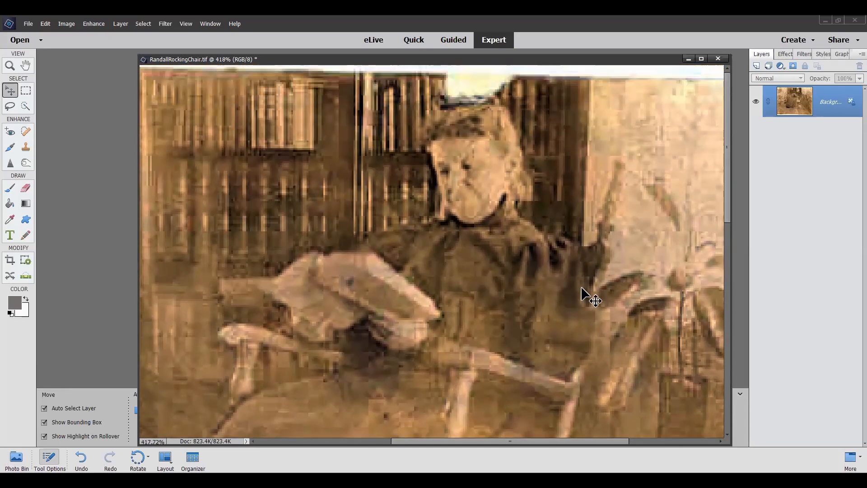
scroll(591, 294, "up", 2)
scroll(587, 297, "up", 1)
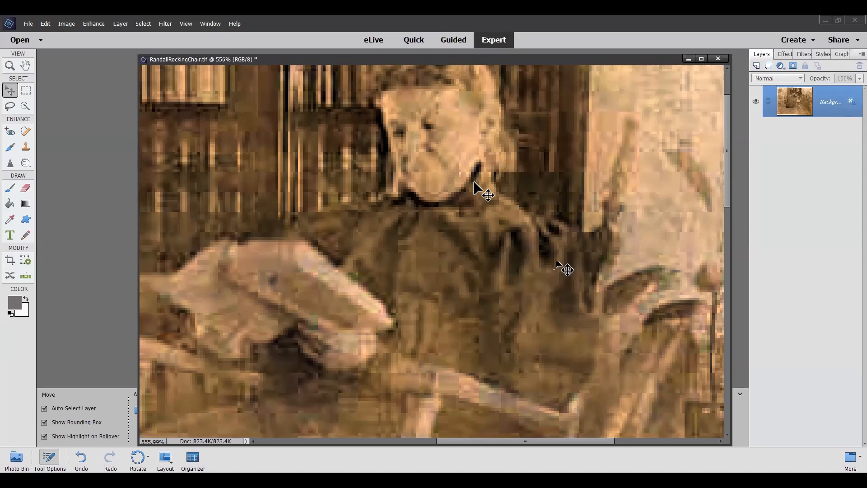
scroll(476, 189, "down", 2)
scroll(475, 189, "down", 4)
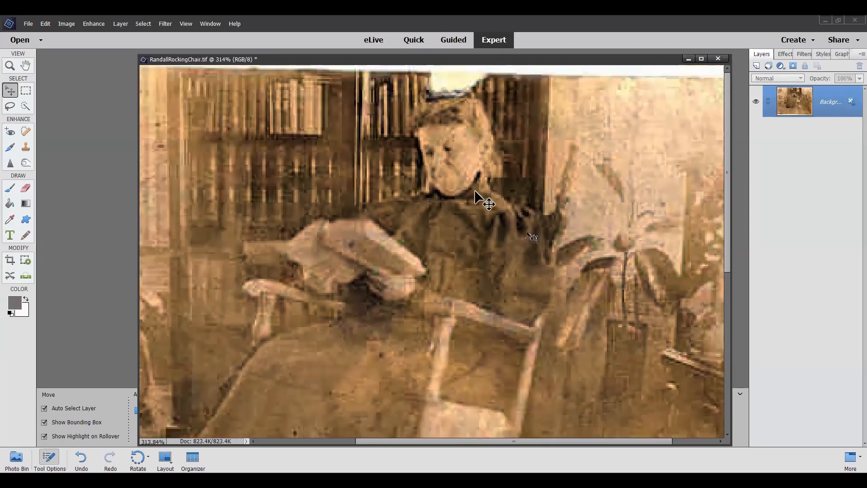
scroll(477, 199, "down", 2)
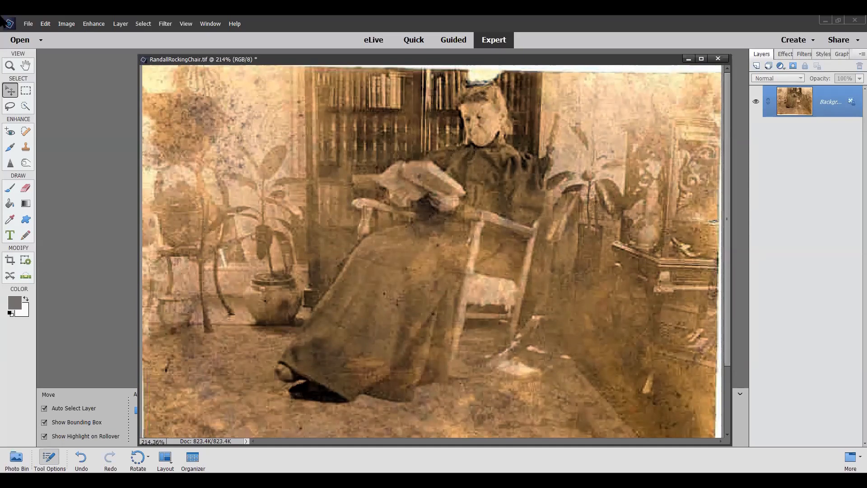
left_click(94, 24)
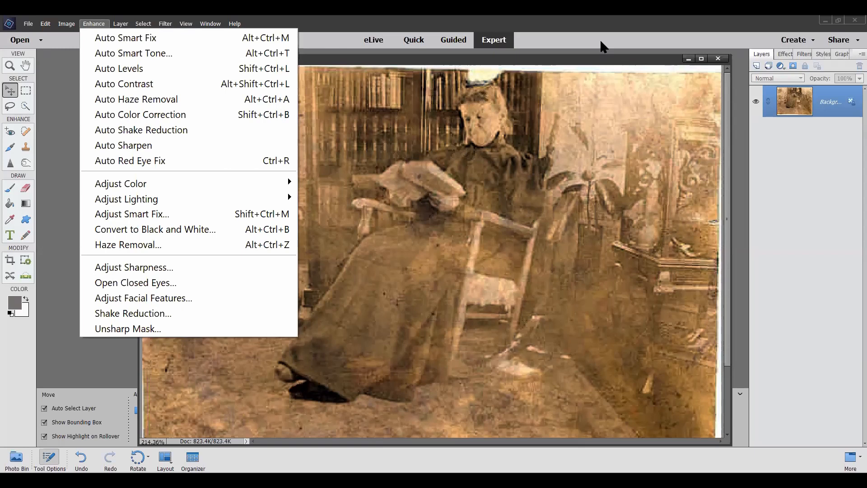
left_click(591, 68)
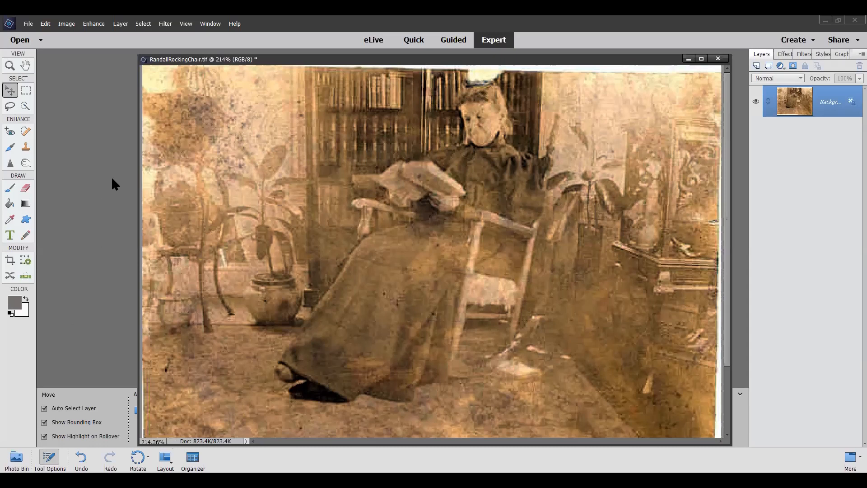
left_click(29, 24)
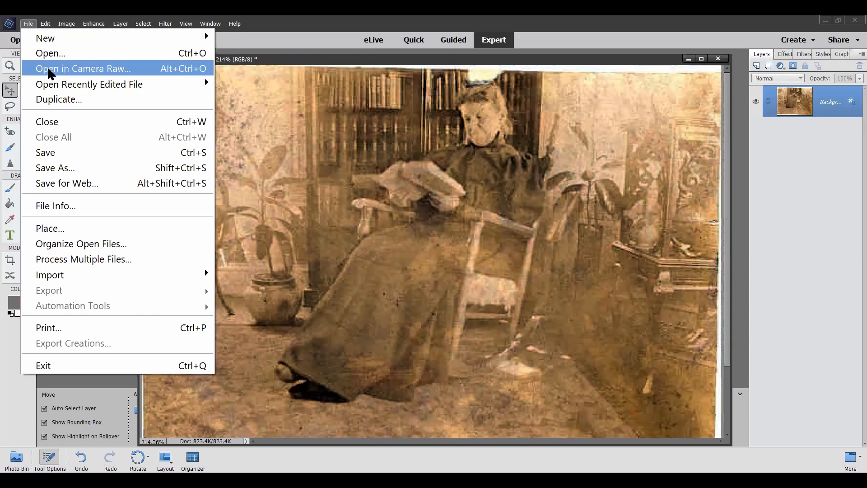
mouse_move(52, 279)
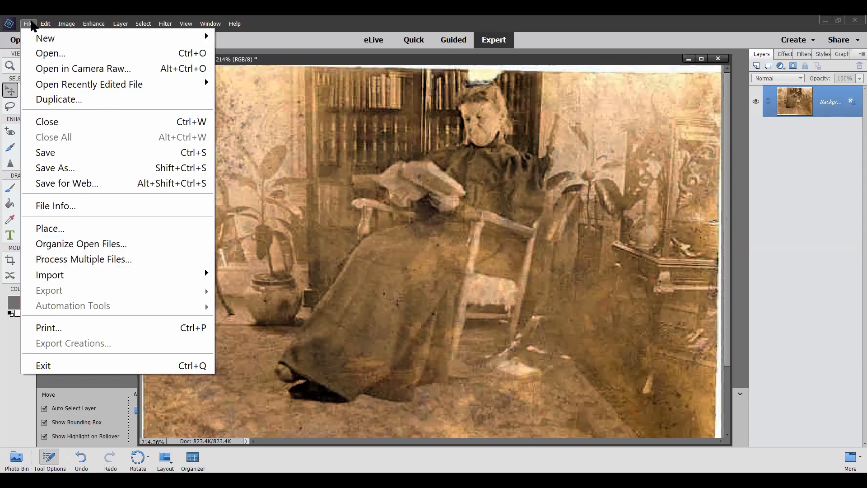
mouse_move(45, 23)
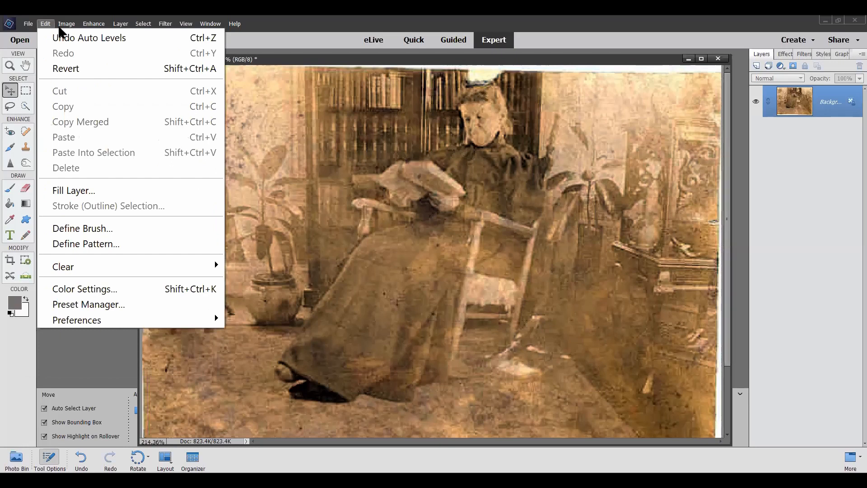
Step: Examine the seated woman's dress, the book and the rocking chair at high magnification, and return to a wider view
mouse_move(186, 24)
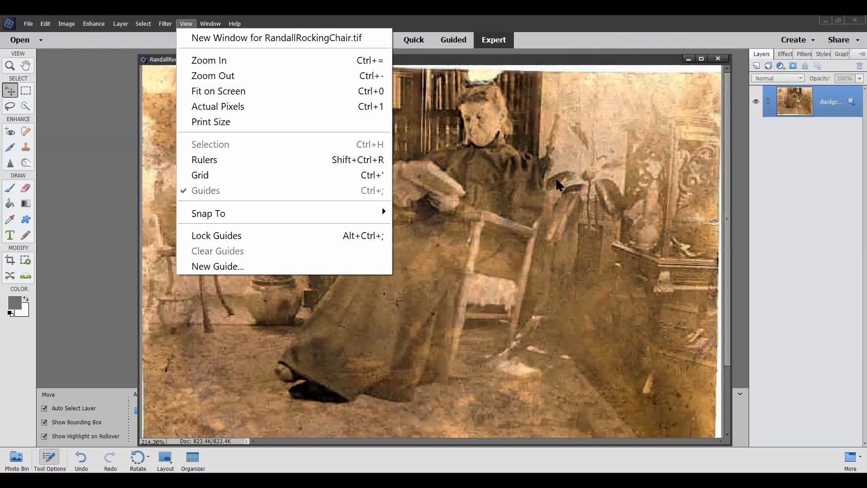
left_click(602, 376)
scroll(532, 179, "up", 6)
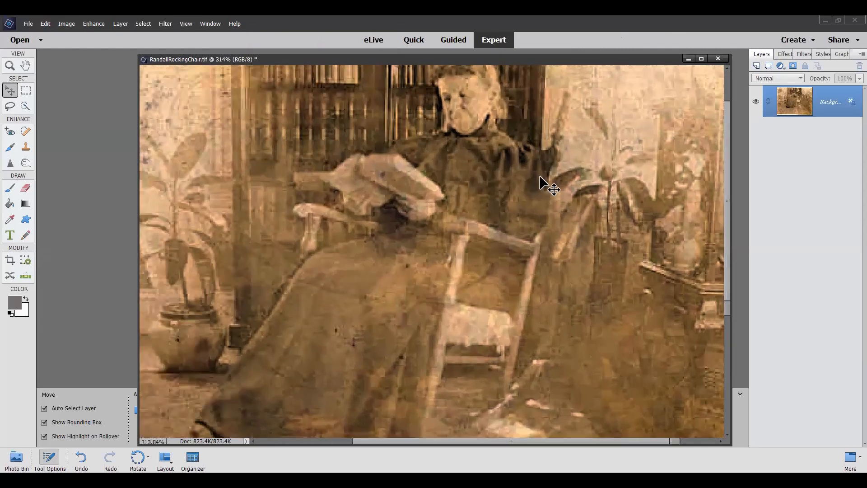
scroll(567, 157, "up", 1)
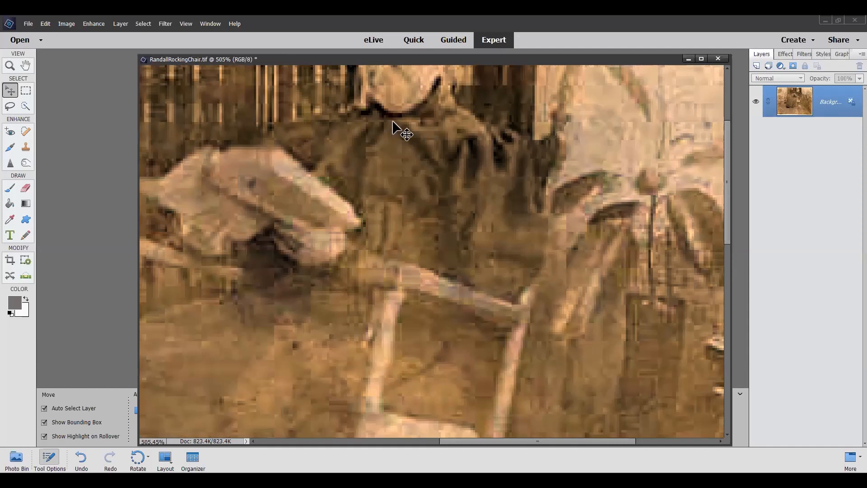
scroll(419, 131, "down", 8)
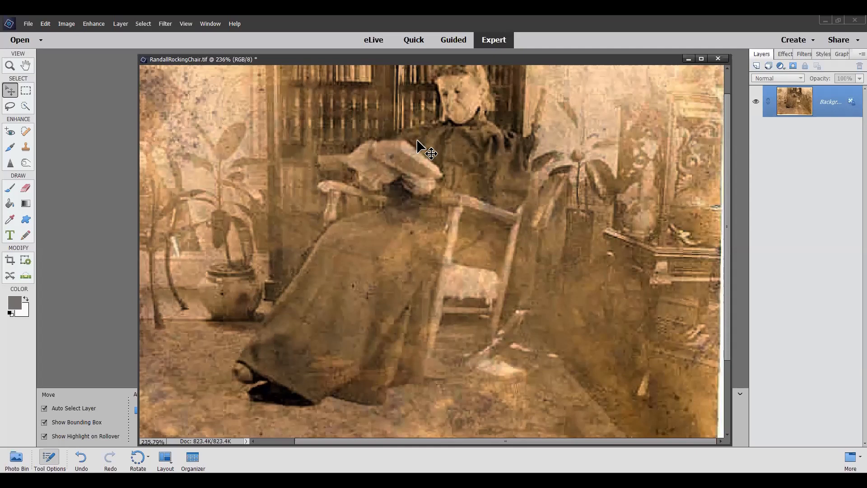
Step: Review the Save for Web settings and its list of file format presets without exporting the photo
left_click(28, 24)
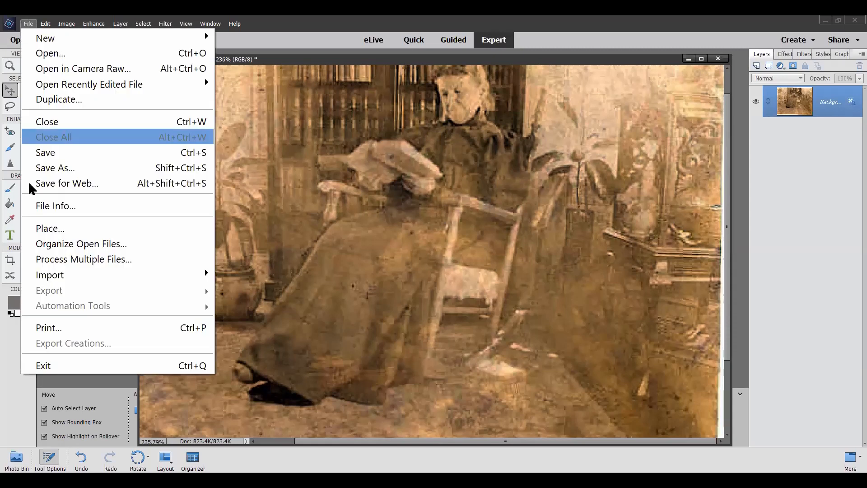
left_click(85, 183)
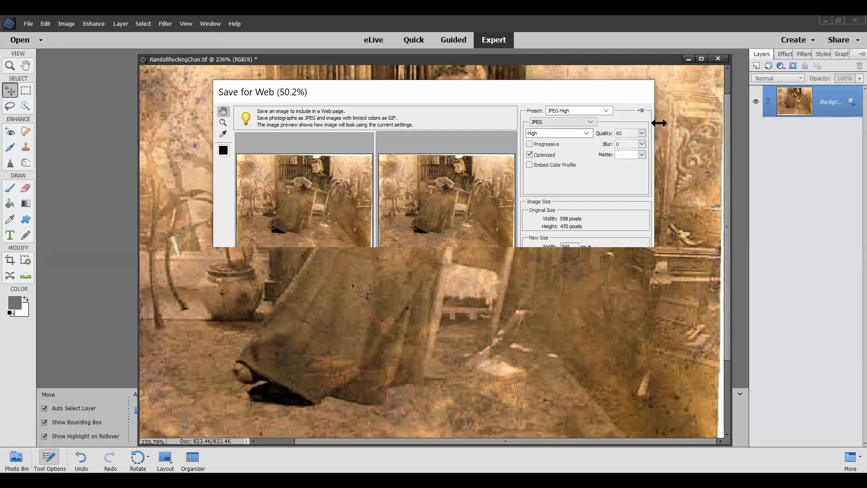
left_click(606, 111)
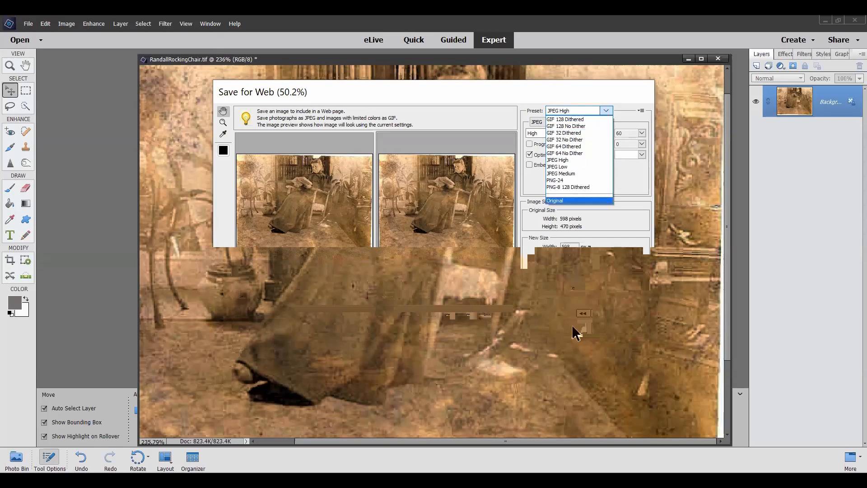
left_click(575, 333)
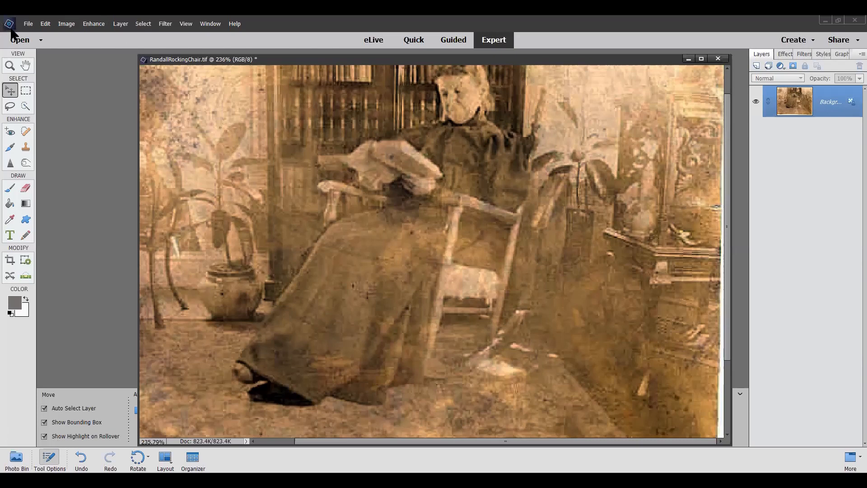
Step: Look over the colour modes available for the image without converting it
left_click(66, 25)
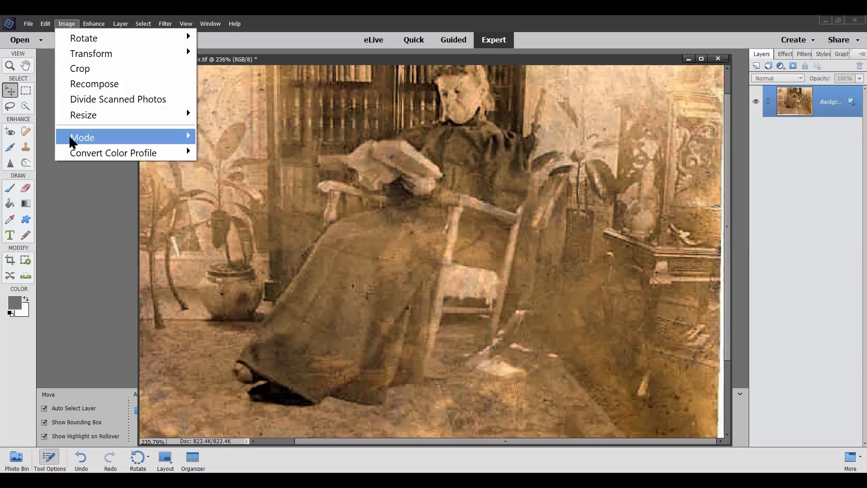
mouse_move(71, 135)
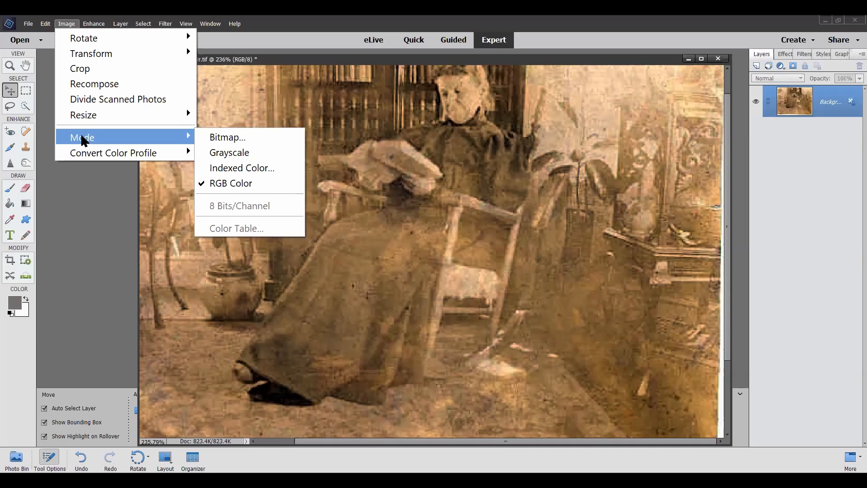
left_click(78, 210)
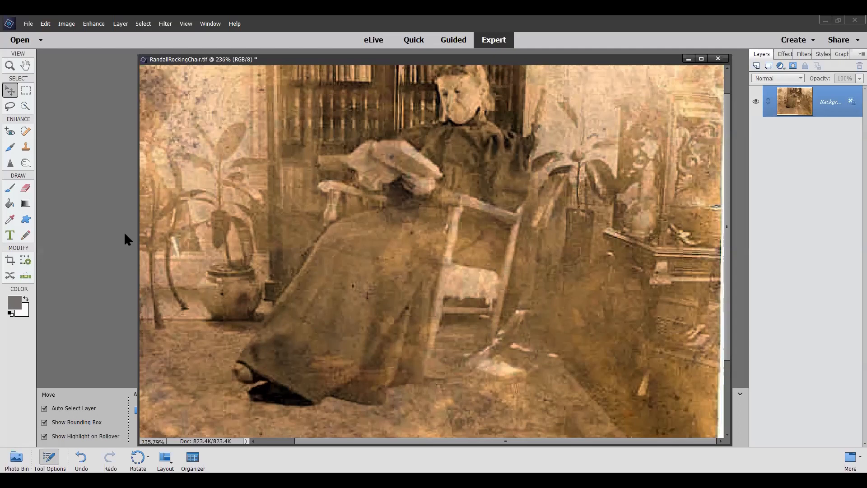
Step: Outline the flowerpot beside the woman's skirt with the Lasso and copy it to a new layer
left_click(10, 107)
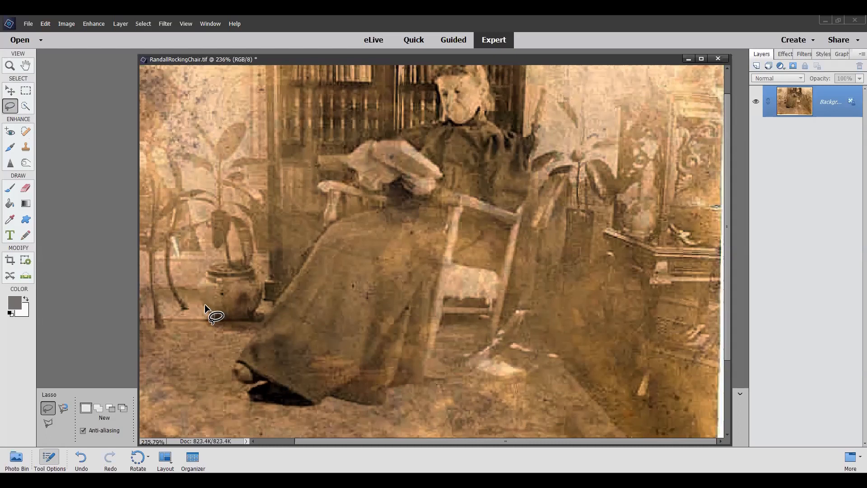
mouse_move(205, 280)
left_mouse_down()
mouse_move(211, 260)
mouse_move(240, 271)
mouse_move(248, 262)
mouse_move(261, 300)
mouse_move(251, 317)
mouse_move(213, 321)
left_mouse_up()
right_click(230, 291)
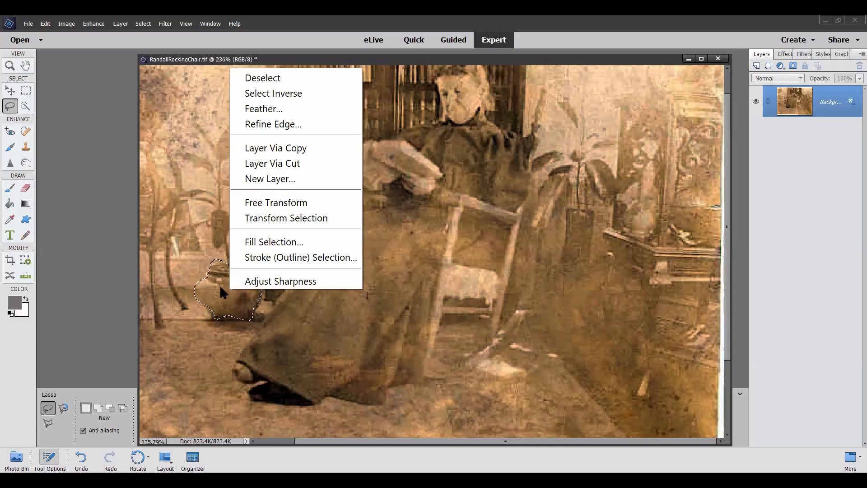
left_click(300, 149)
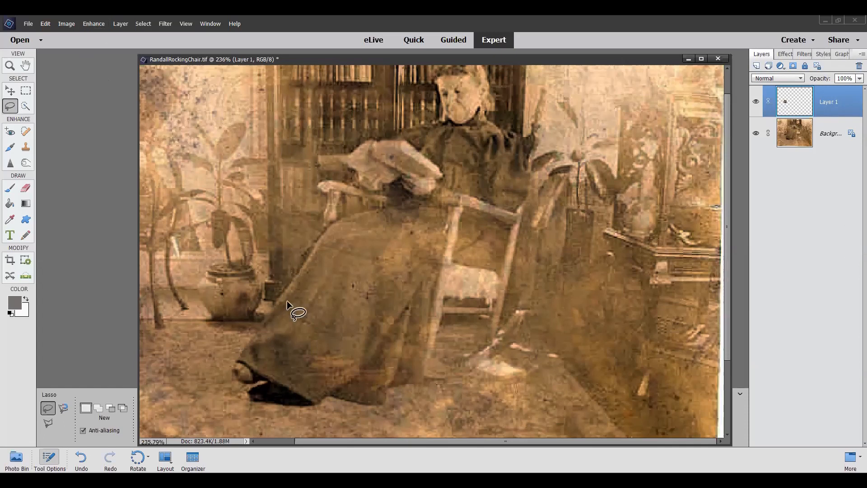
Step: Darken the copied flowerpot with Levels, setting the shadow input to 15 and the midtone to 0.70
left_click(93, 24)
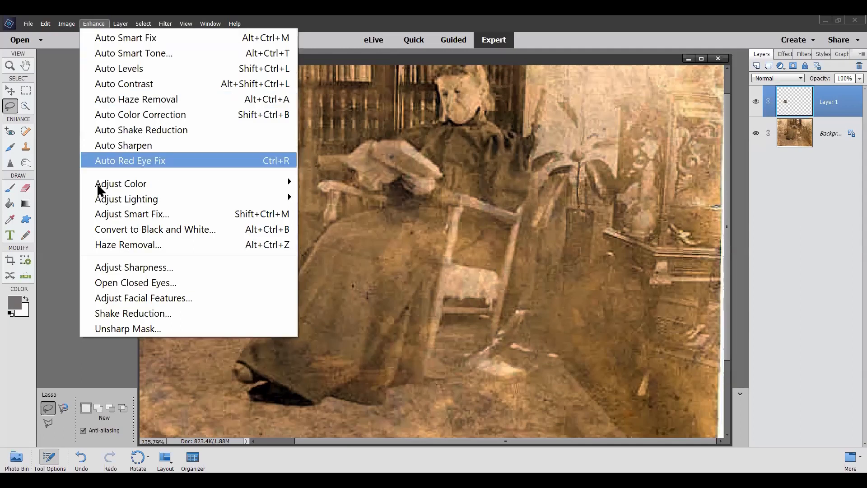
mouse_move(105, 204)
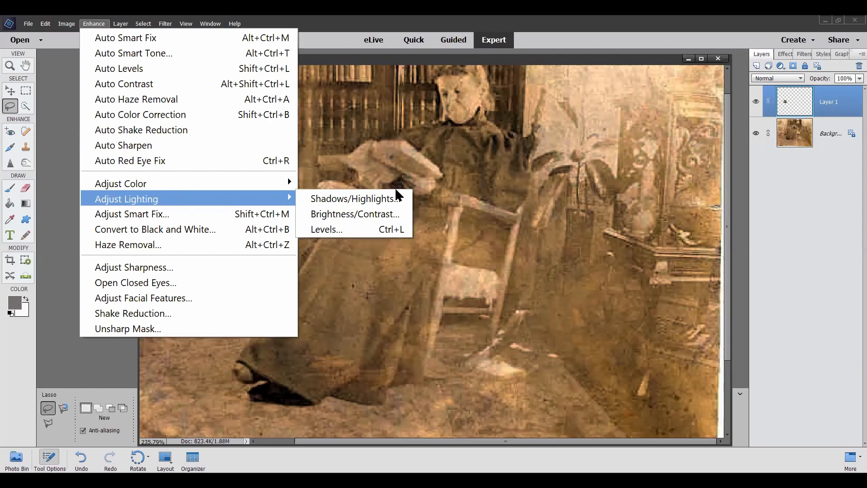
left_click(584, 39)
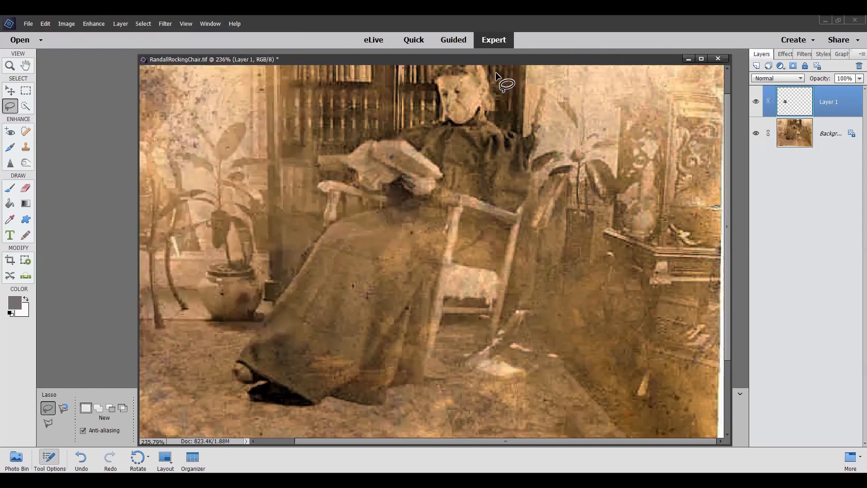
left_click_drag(510, 60, 698, 62)
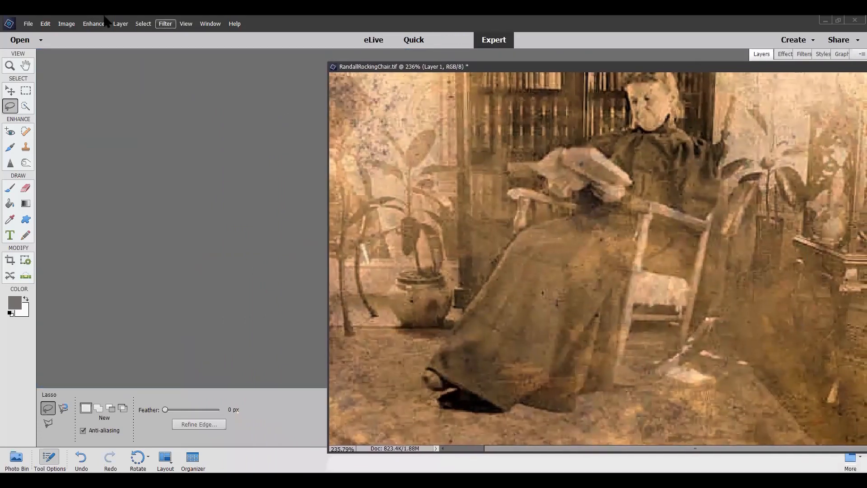
left_click(93, 24)
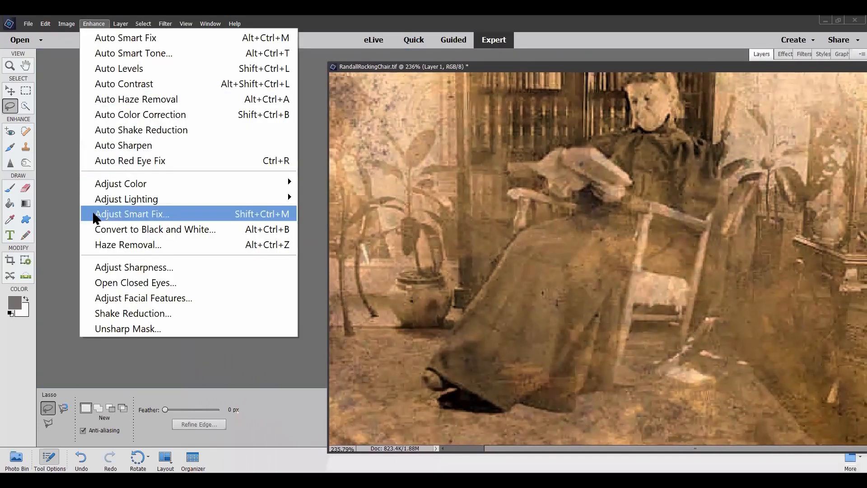
mouse_move(103, 198)
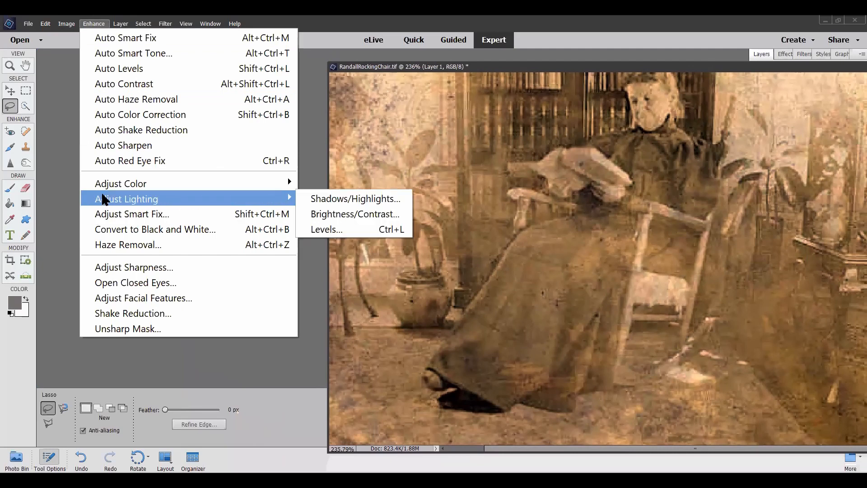
left_click(326, 228)
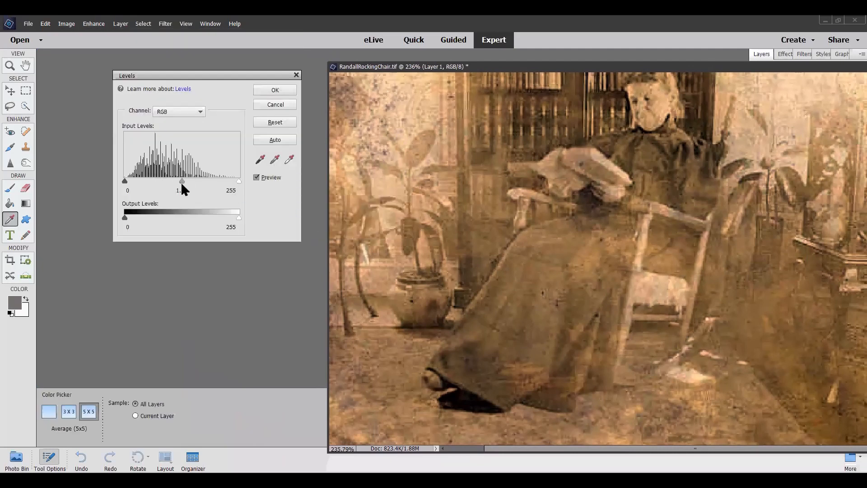
mouse_move(181, 181)
left_mouse_down()
mouse_move(203, 181)
mouse_move(174, 184)
mouse_move(196, 184)
left_mouse_up()
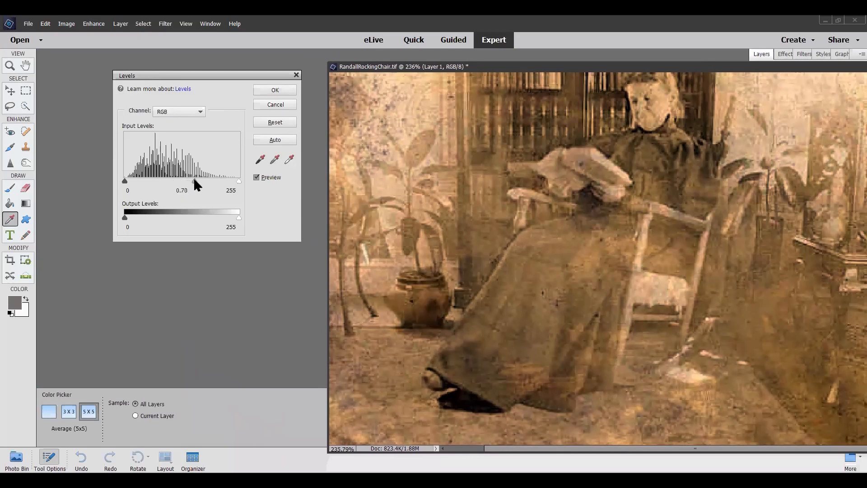
left_click_drag(124, 181, 131, 182)
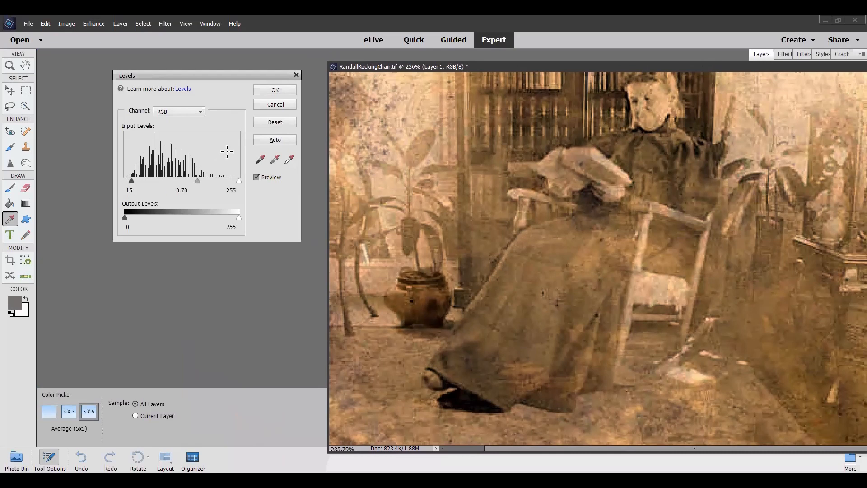
left_click(275, 90)
key("l")
Step: Reposition the photo window, try Color Burn on the flowerpot layer and set its blend mode to Screen
left_click_drag(625, 68, 384, 55)
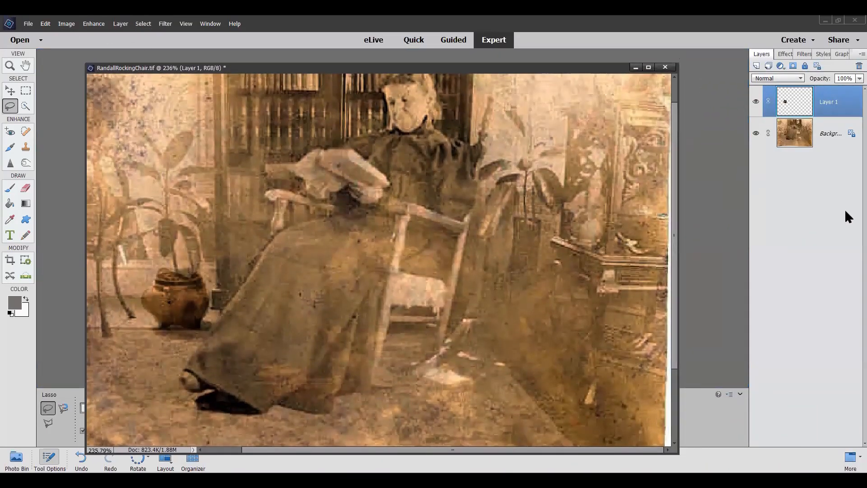
left_click(802, 77)
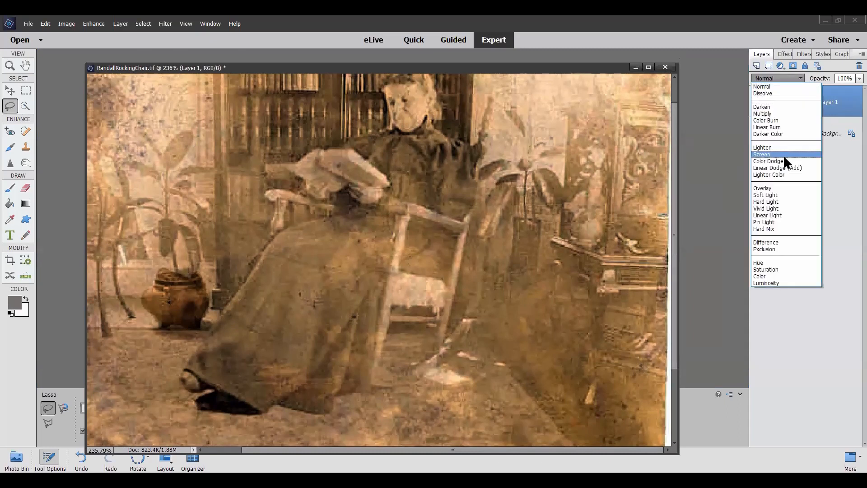
left_click(784, 120)
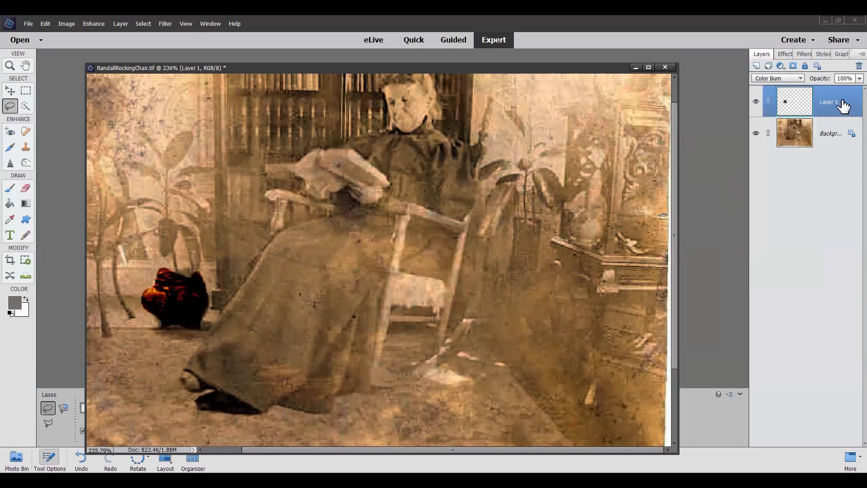
left_click(798, 79)
left_click(771, 154)
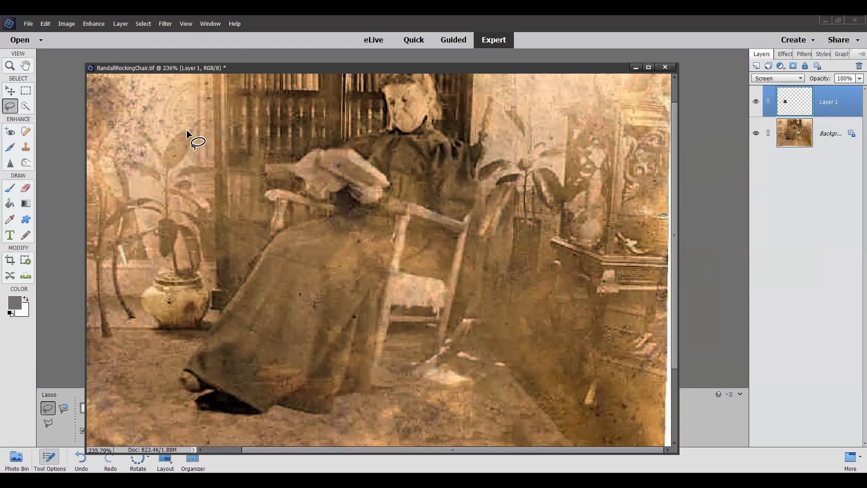
Step: Outline the tall plant's upper leaf with the Lasso and copy it from the Background to a new layer
mouse_move(165, 148)
left_mouse_down()
mouse_move(169, 168)
mouse_move(192, 142)
mouse_move(187, 133)
left_mouse_up()
right_click(180, 142)
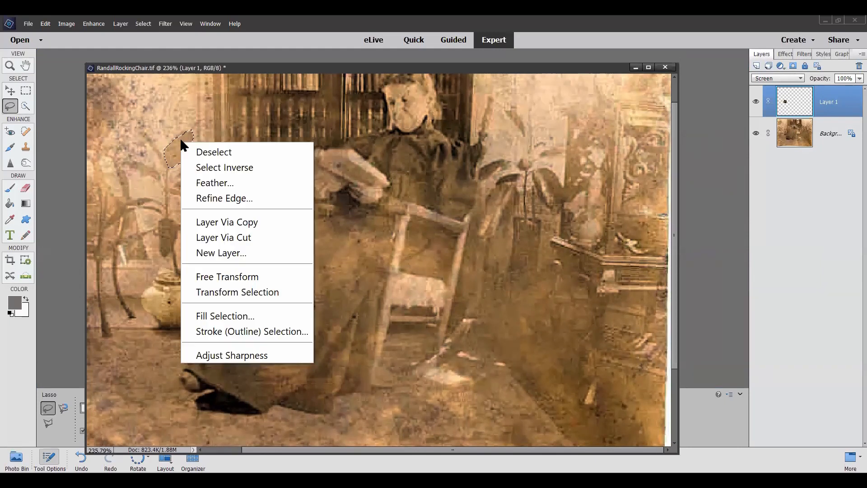
left_click(211, 222)
left_click(435, 200)
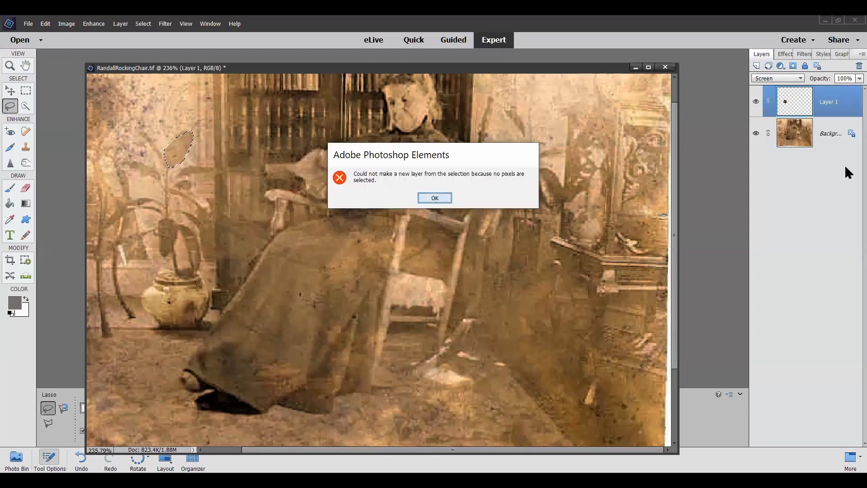
left_click(838, 142)
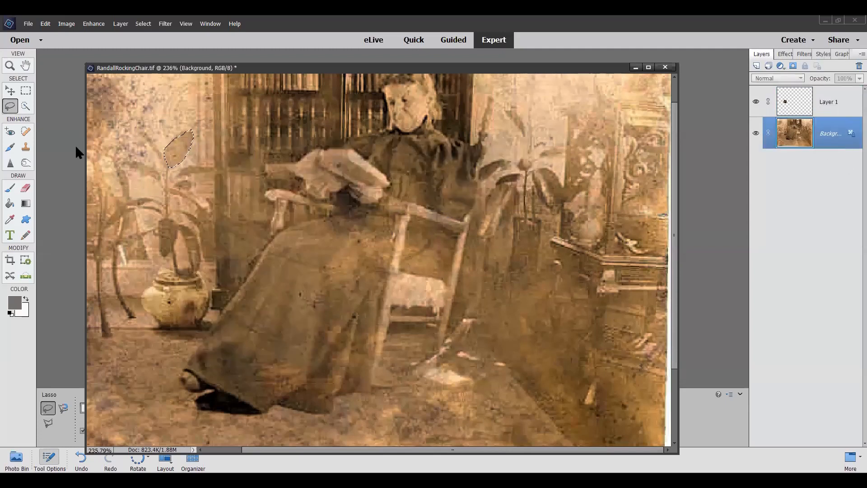
right_click(180, 146)
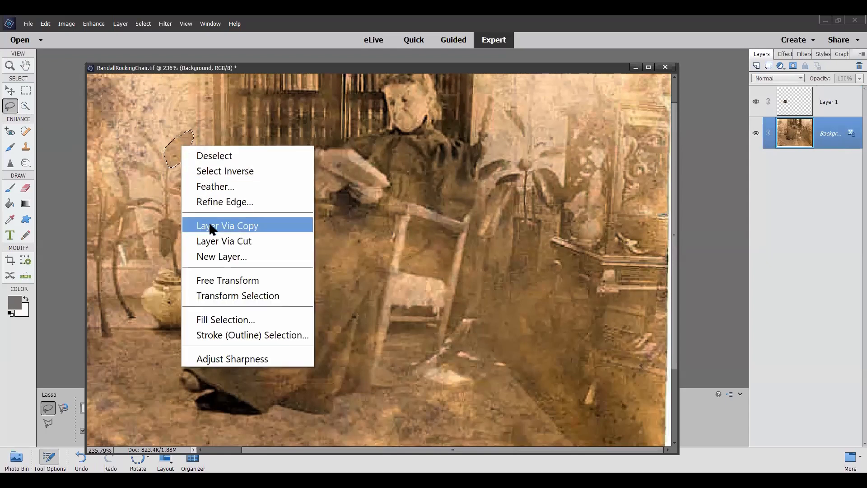
left_click(227, 226)
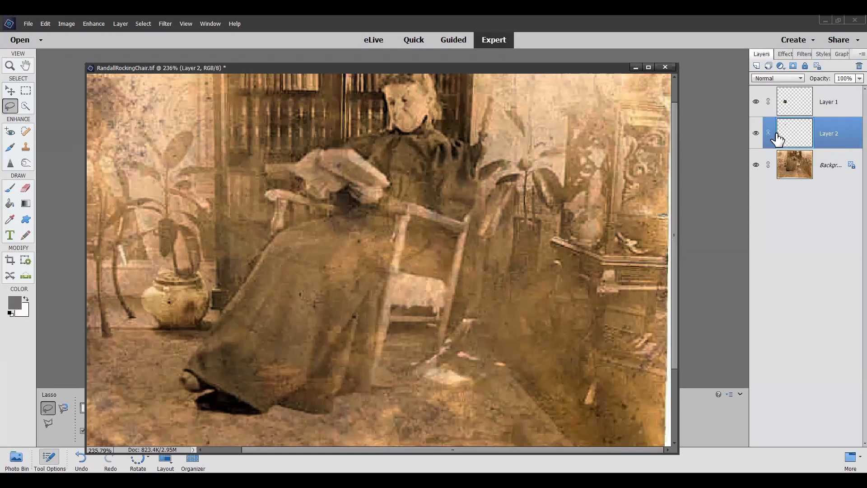
Step: Set the copied leaf layer's blend mode to Overlay and shift the photo window further aside
left_click(798, 77)
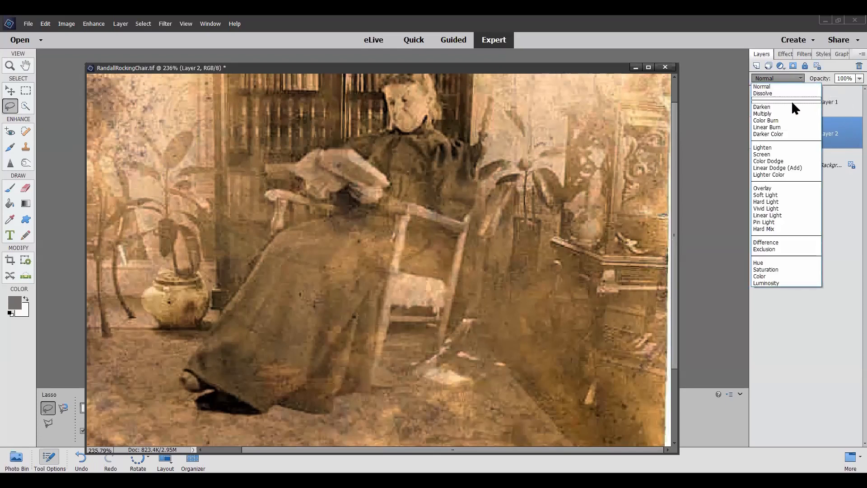
left_click(770, 189)
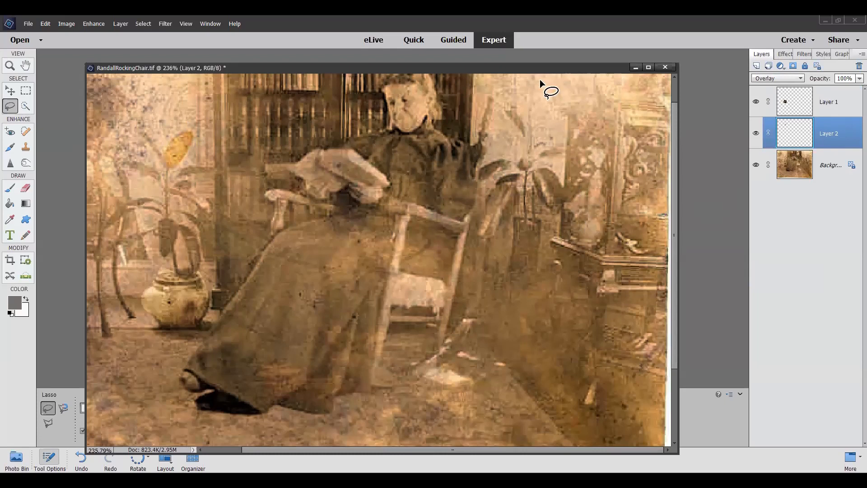
left_click_drag(537, 74, 502, 68)
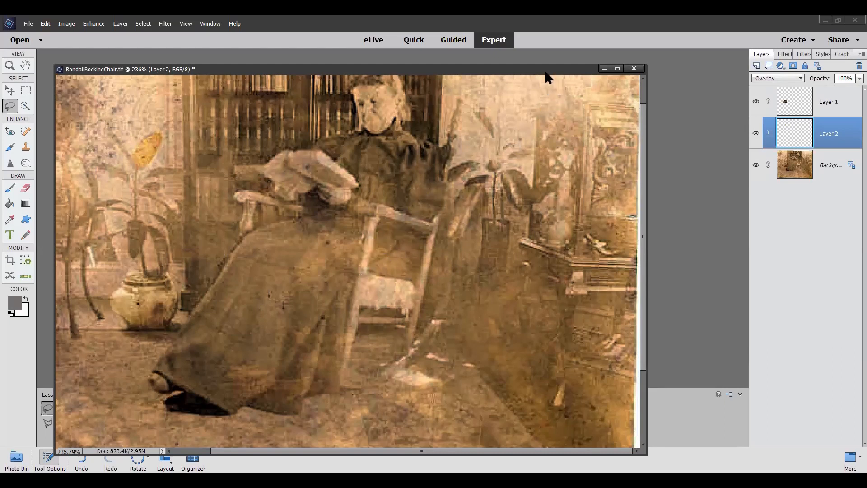
Step: Widen the floating rocking chair photo window to reveal more of the picture and dock it in the workspace
left_click_drag(545, 72, 610, 66)
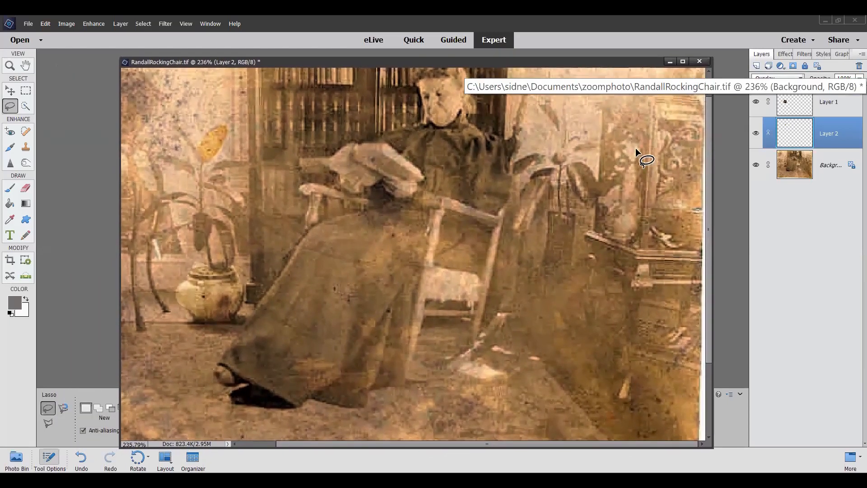
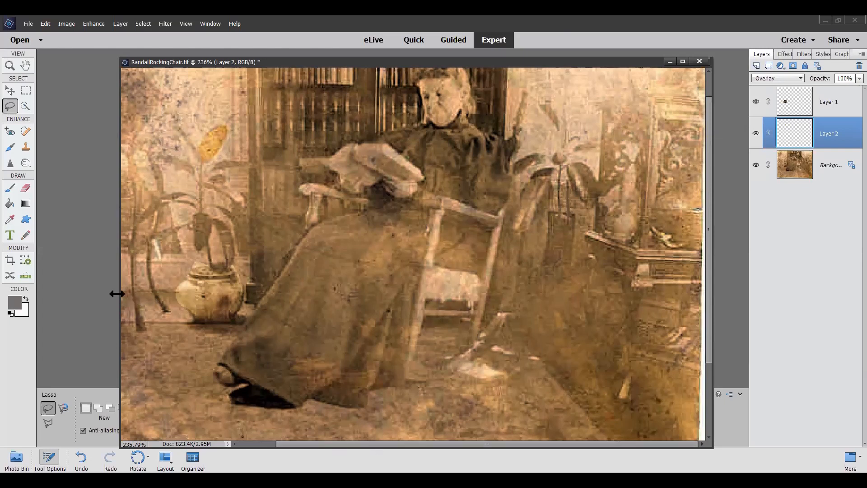
left_click_drag(117, 294, 68, 294)
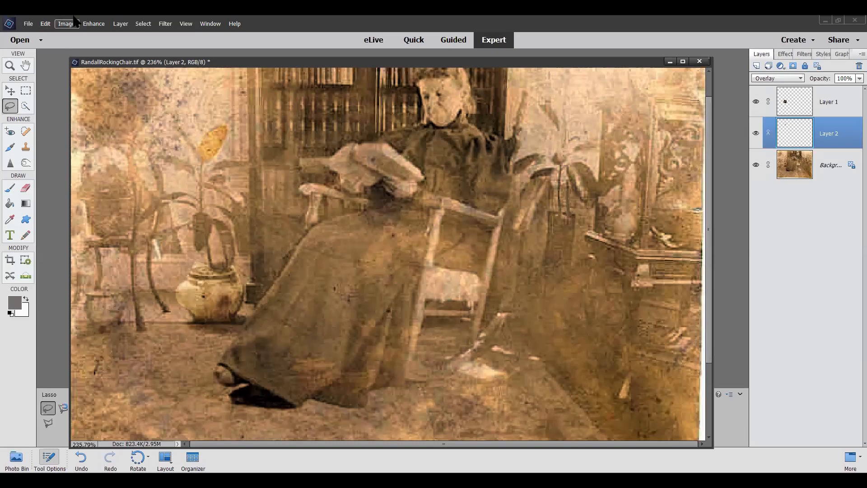
left_click_drag(514, 64, 554, 58)
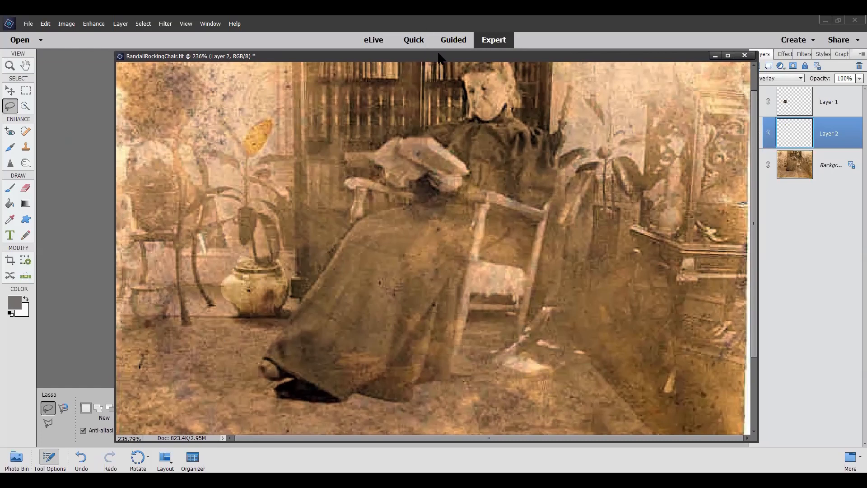
left_click_drag(456, 59, 505, 50)
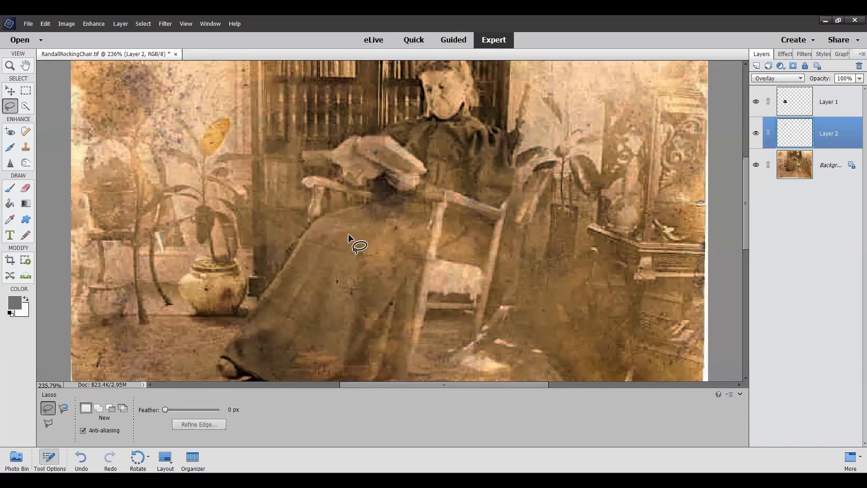
Step: Outline the upper part of the skirt with the Lasso, try a feather radius of 5 pixels, and drop the selection
mouse_move(350, 232)
left_mouse_down()
mouse_move(337, 219)
mouse_move(314, 224)
mouse_move(300, 238)
mouse_move(298, 274)
mouse_move(322, 299)
mouse_move(357, 311)
mouse_move(373, 281)
mouse_move(374, 250)
mouse_move(348, 229)
left_mouse_up()
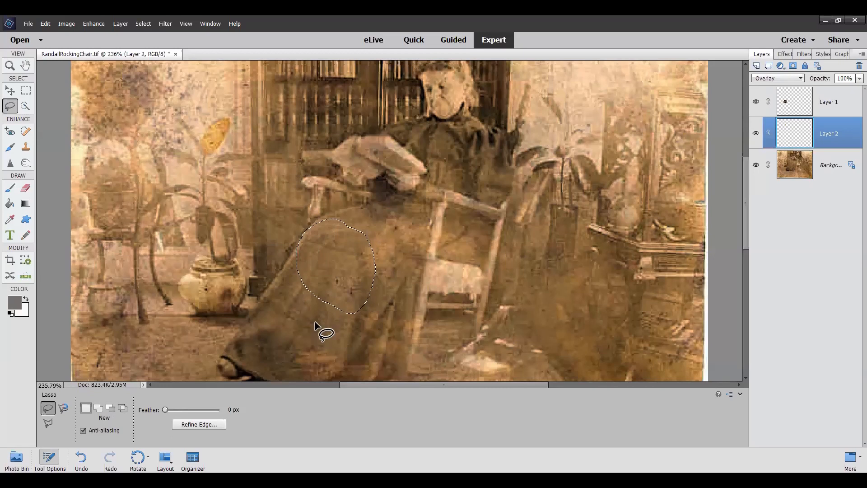
right_click(354, 231)
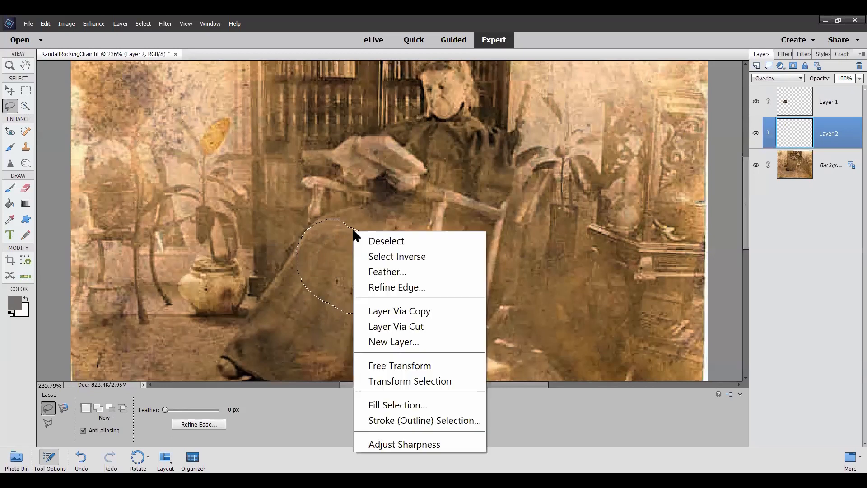
left_click(393, 271)
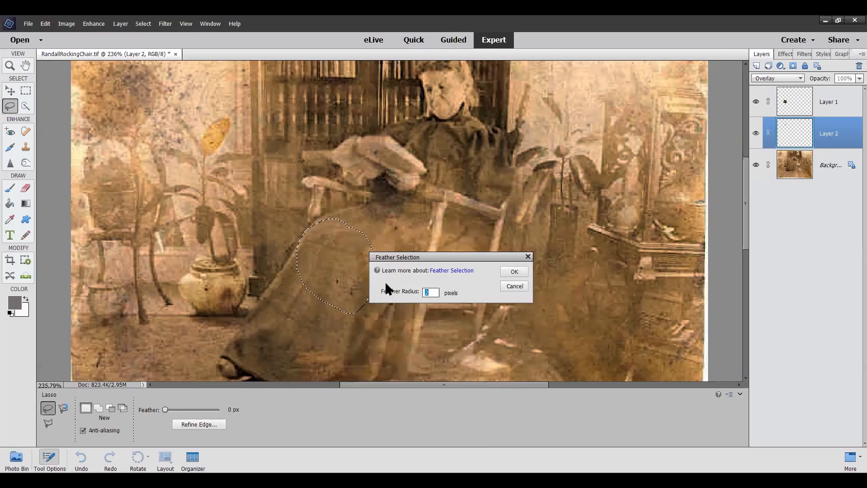
left_click(427, 293)
left_click_drag(426, 293, 416, 294)
type("5")
left_click(515, 287)
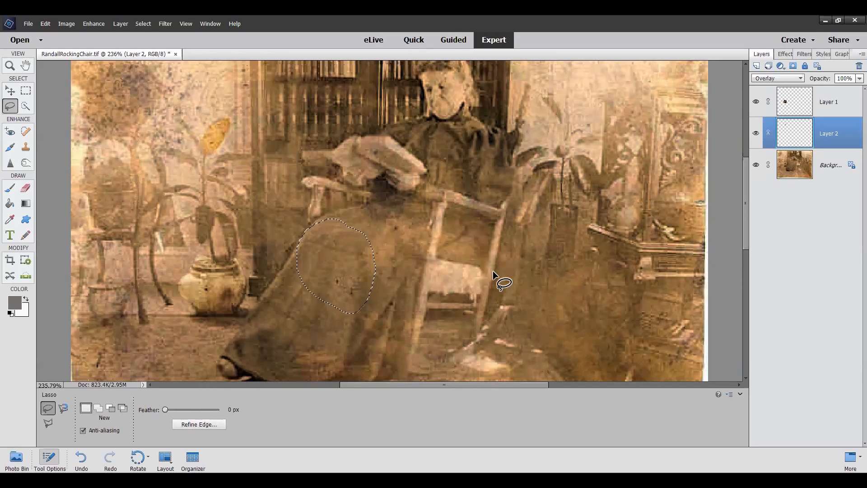
key("ctrl+d")
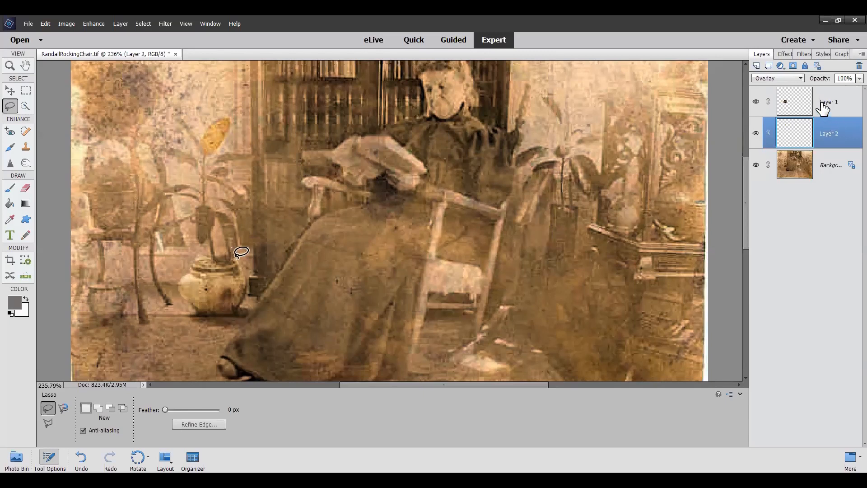
Step: Delete the copied flowerpot and leaf layers, leaving only the Background
left_click_drag(825, 109, 848, 64)
left_click_drag(828, 103, 848, 65)
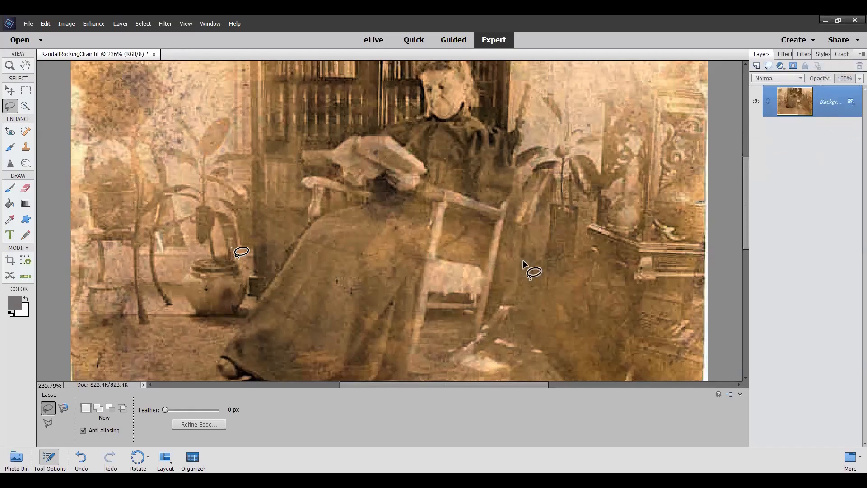
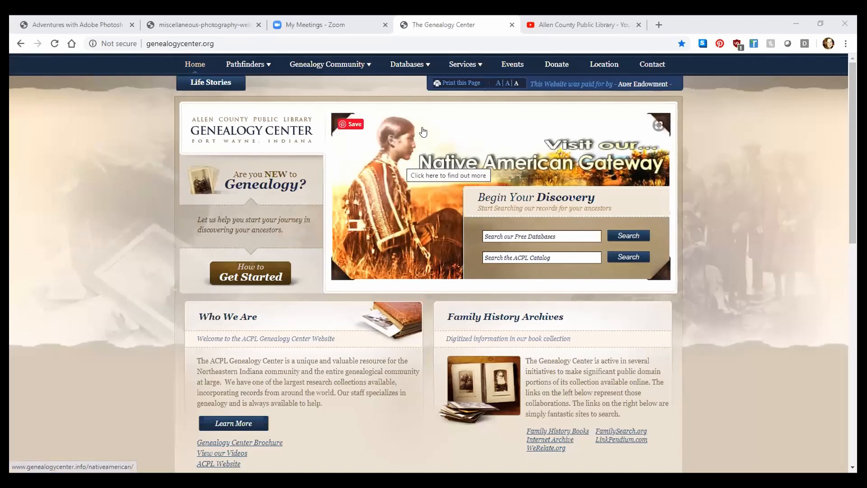
Step: Switch to the Genealogy Center website in the browser and look over the weekly calendar on its Events page
mouse_move(332, 66)
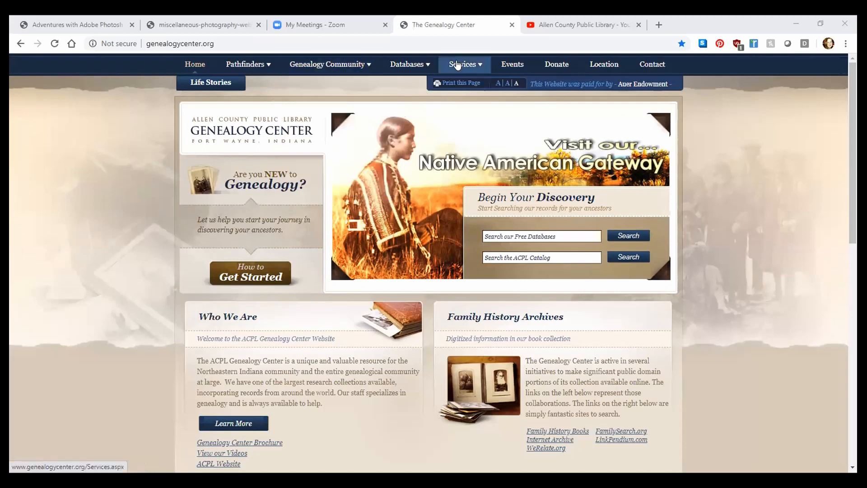
left_click(522, 64)
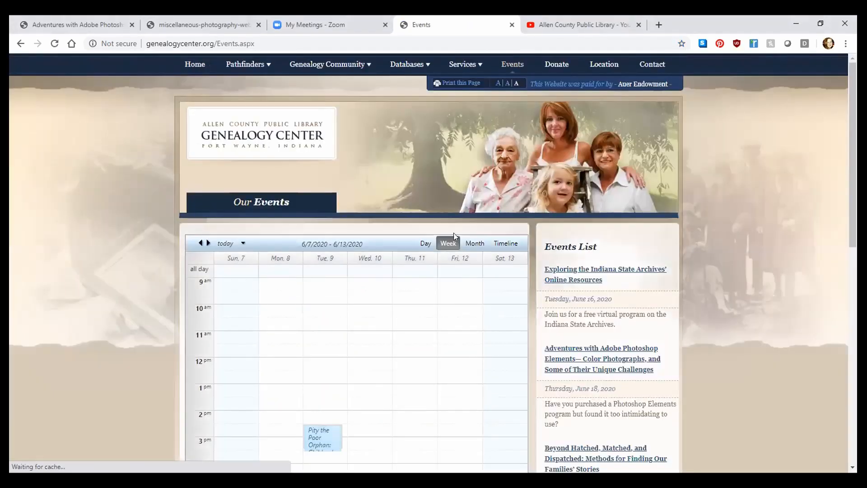
scroll(453, 232, "down", 5)
scroll(458, 206, "up", 3)
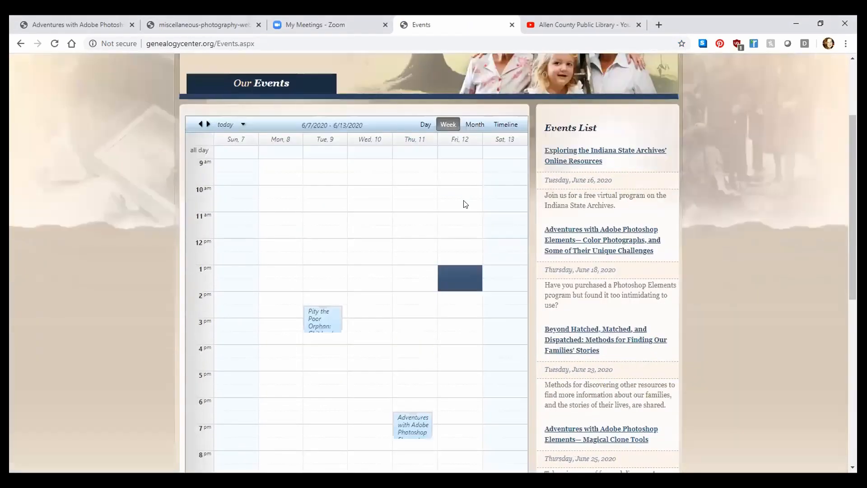
scroll(479, 238, "up", 1)
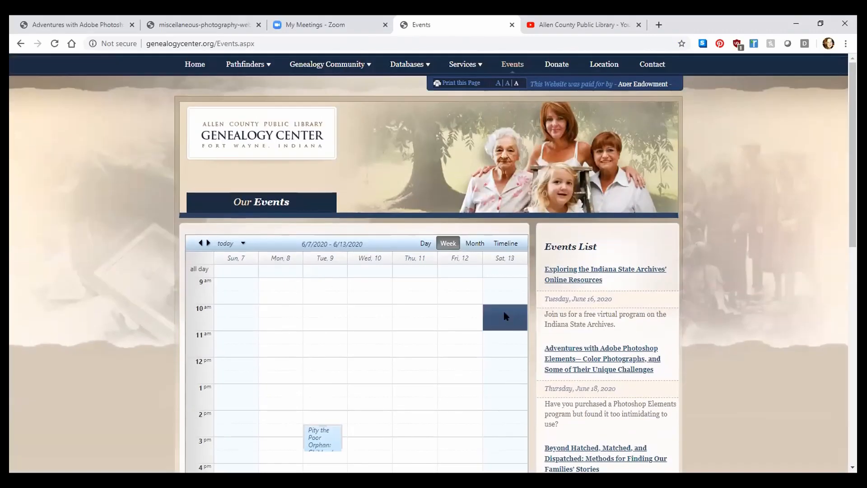
Step: View the details of the Indiana State Archives' Online Resources event and the Photoshop Elements Color Photographs event
left_click(568, 280)
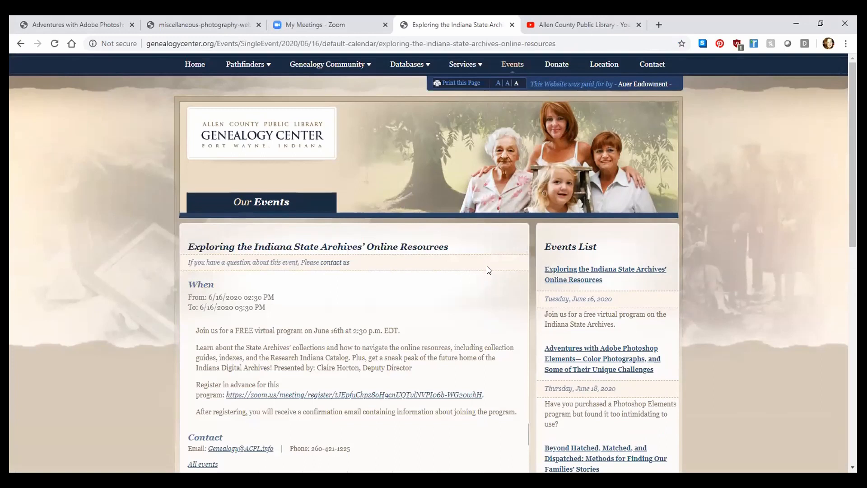
scroll(488, 269, "down", 3)
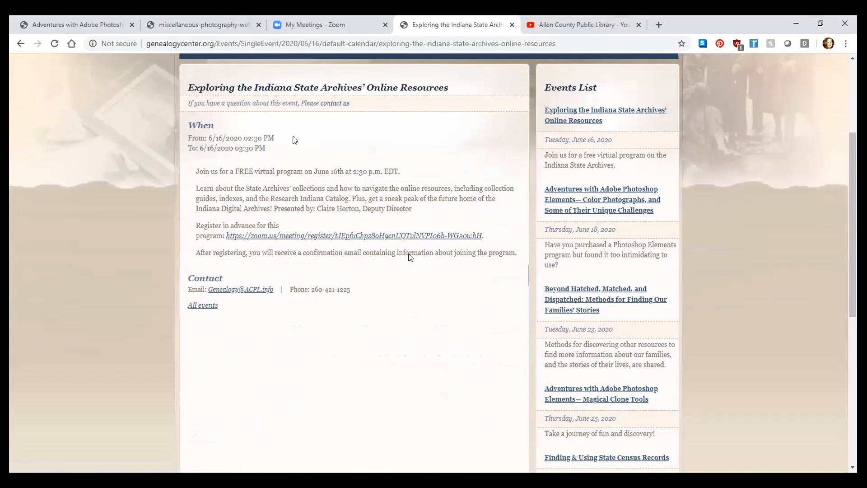
left_click(589, 212)
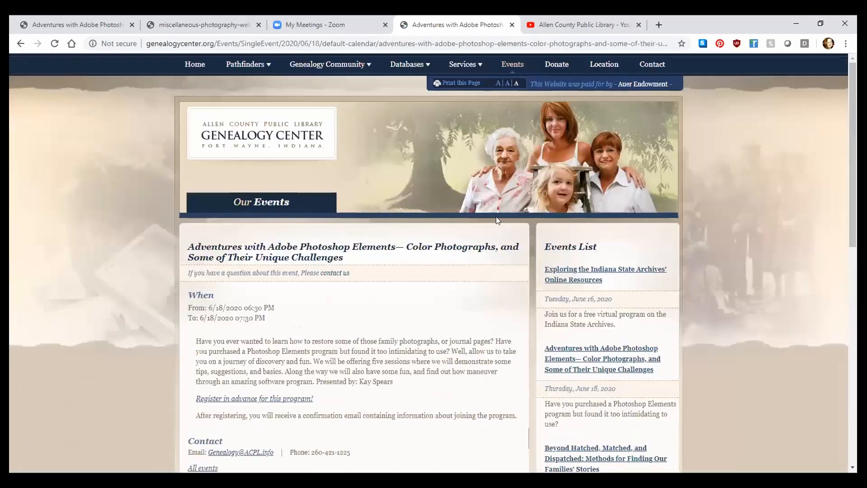
scroll(478, 217, "down", 2)
scroll(477, 217, "down", 1)
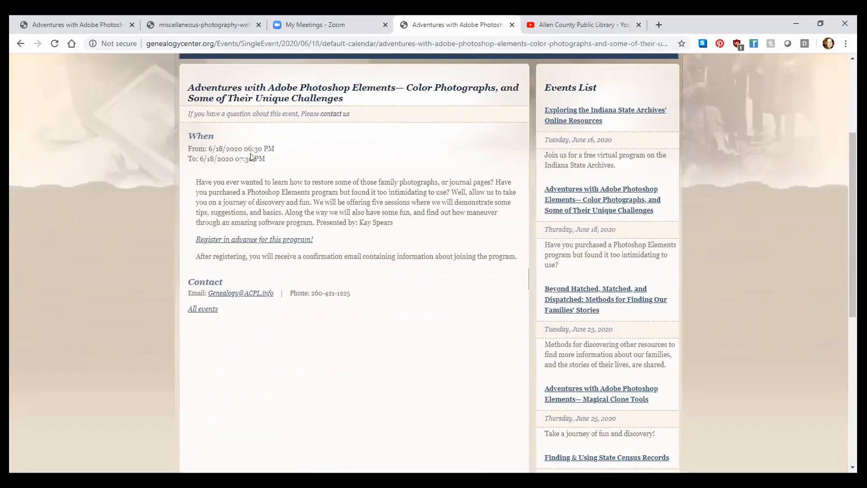